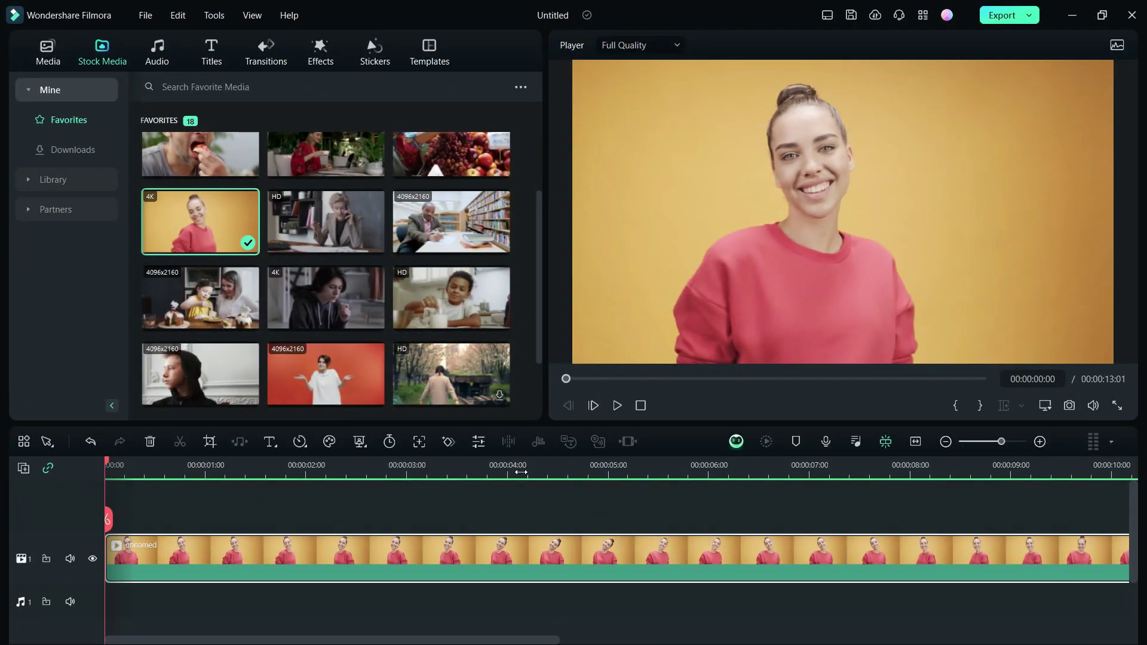
Go to the Audio section and open the AI Music tool page
left_click(157, 56)
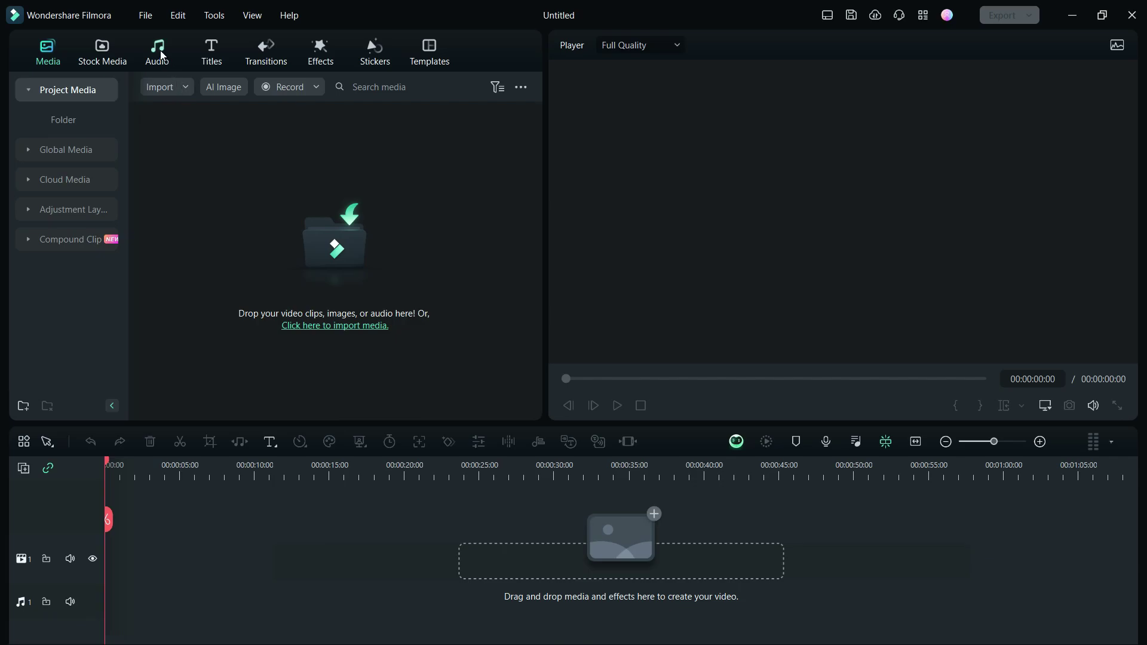
left_click(158, 52)
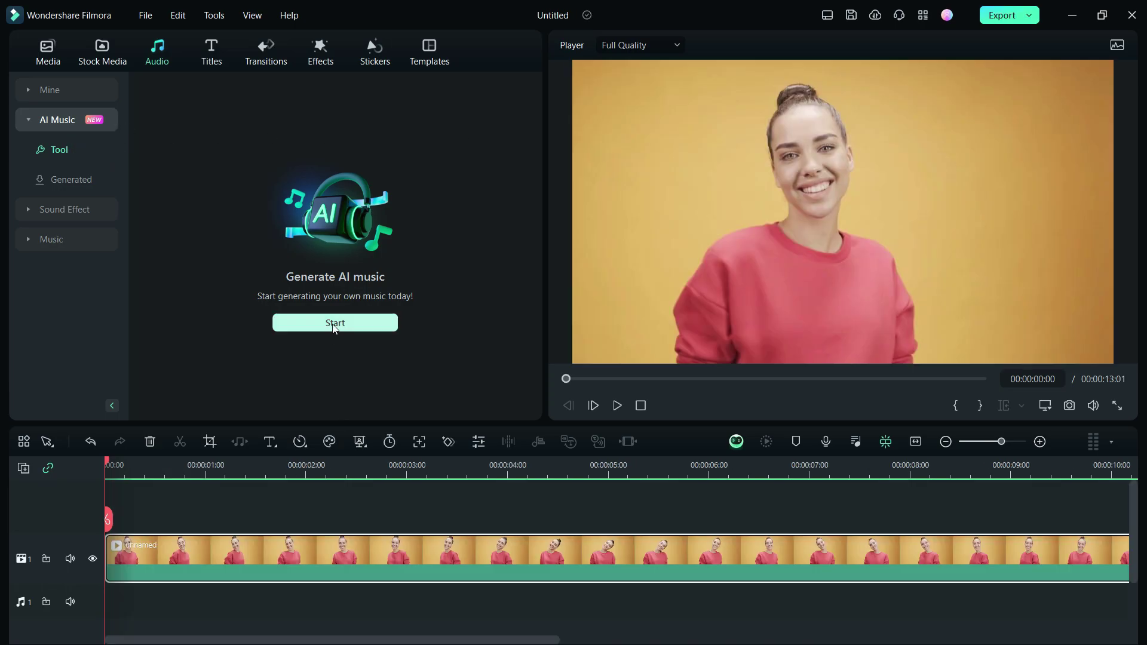
Launch the AI Music Generator and set duration 01:06, 4 tracks, and Sad mood
left_click(334, 323)
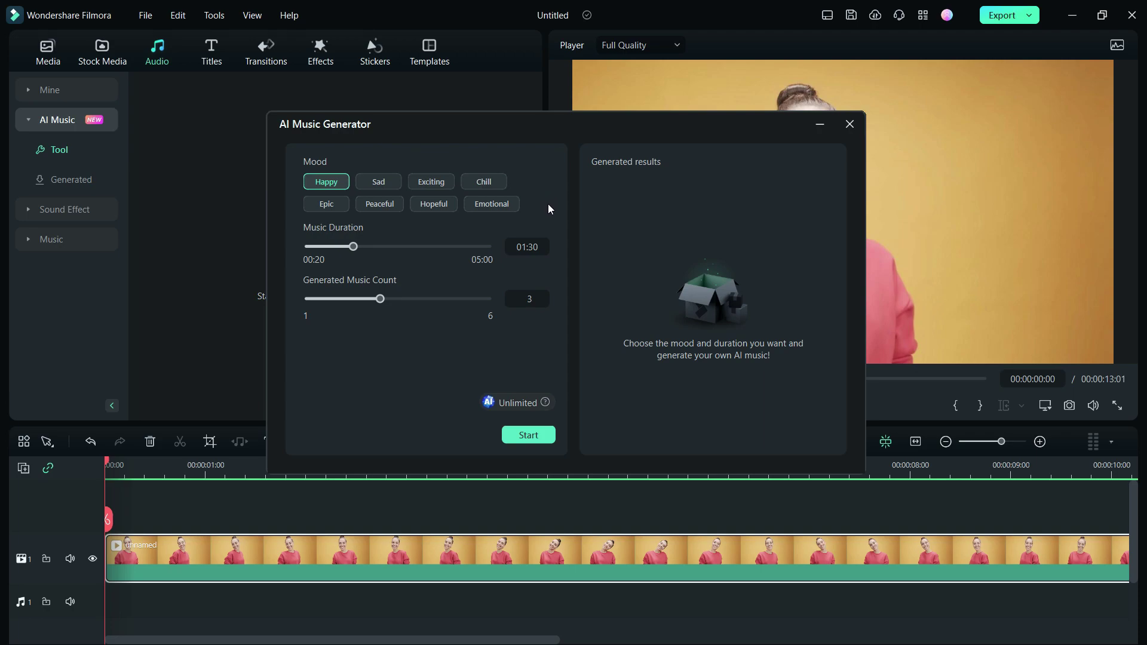
mouse_move(353, 247)
left_mouse_down()
mouse_move(486, 247)
mouse_move(264, 249)
mouse_move(338, 247)
left_mouse_up()
left_click_drag(380, 293, 417, 302)
left_click(379, 183)
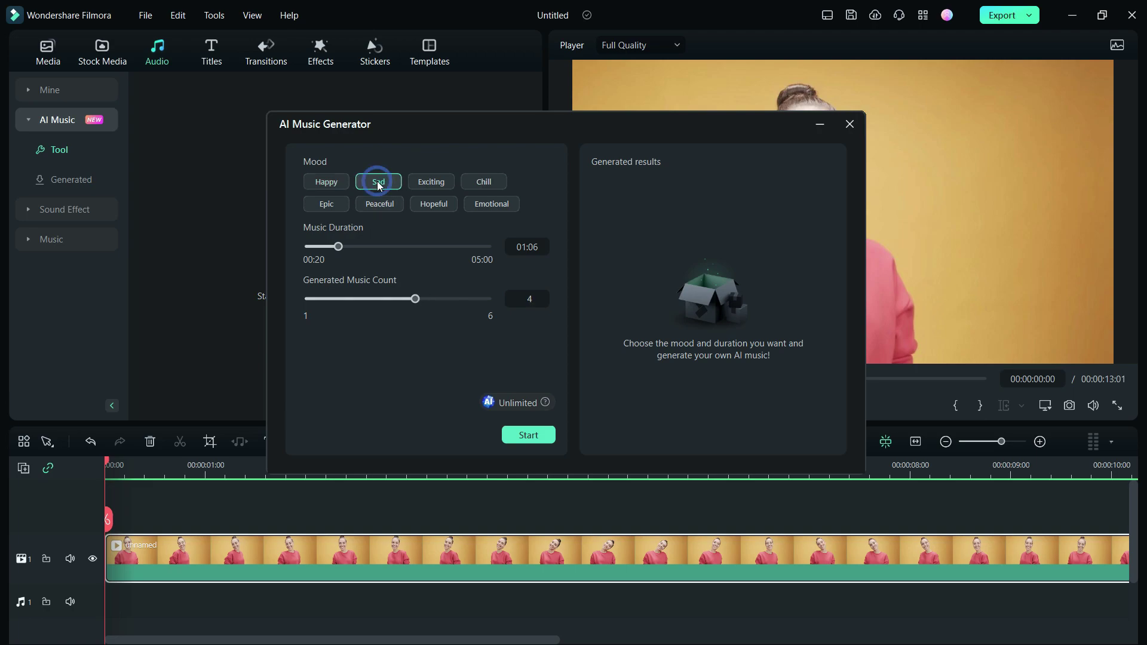
Generate the Sad tracks and preview Sad_003, seeking ahead through it
left_click(522, 437)
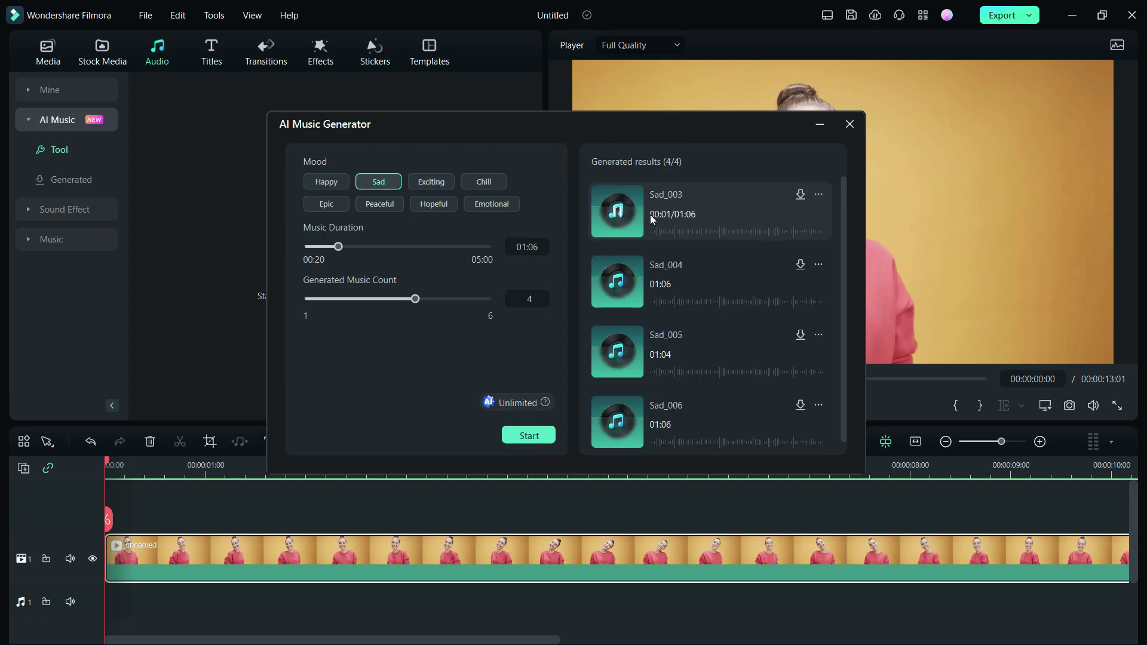
left_click(681, 232)
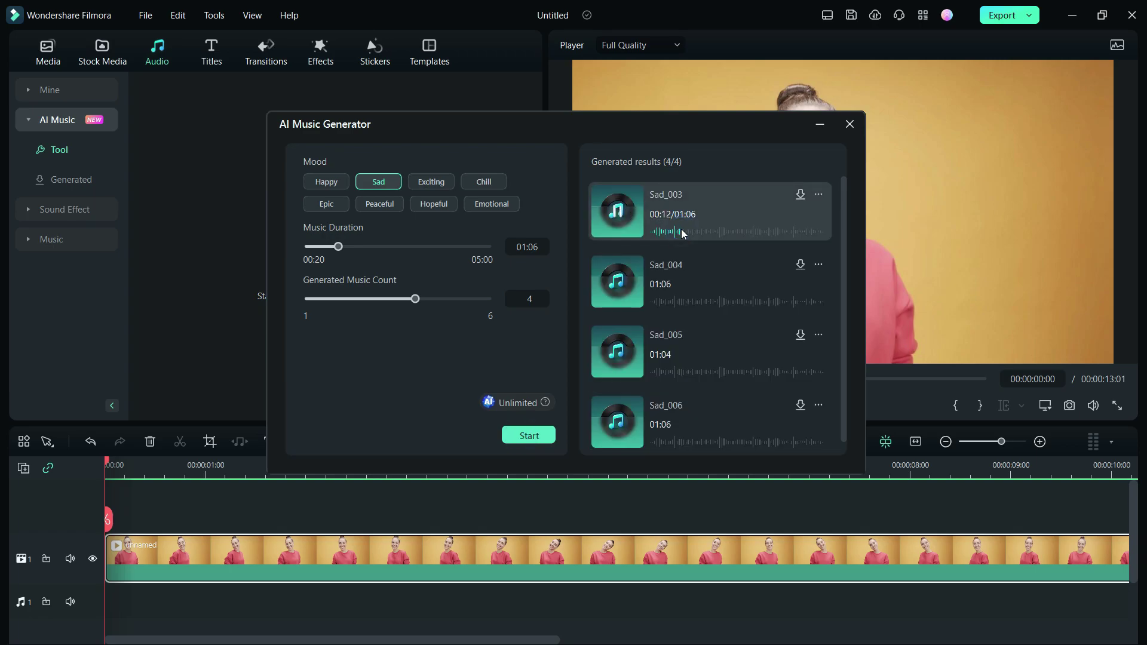
left_click(713, 232)
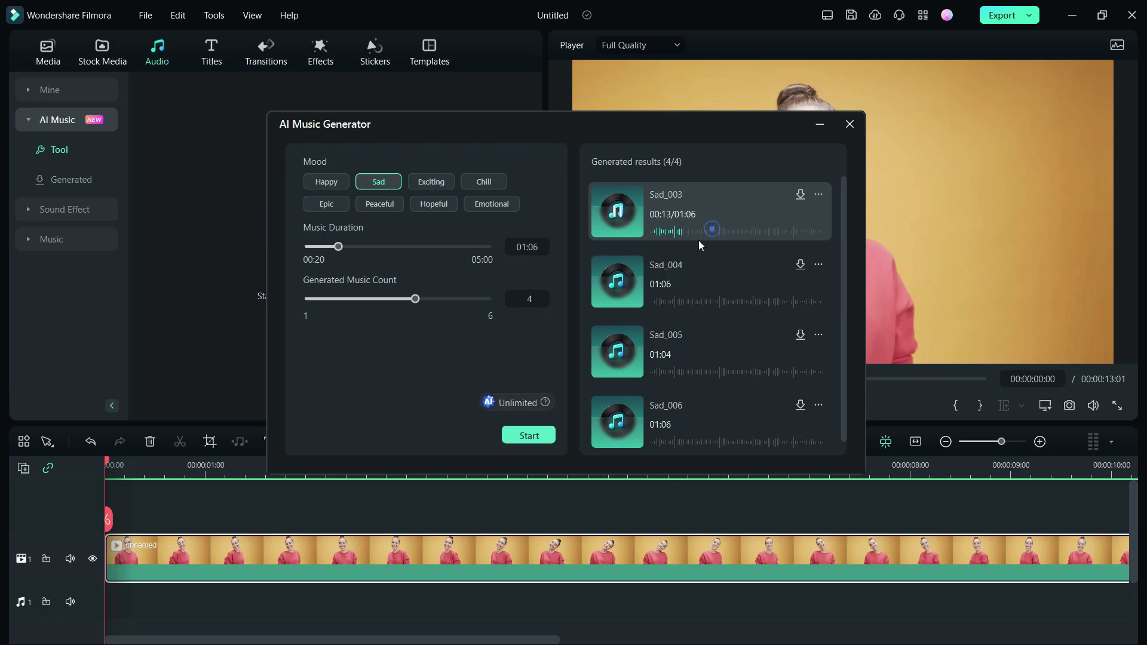
Preview Sad_004, seeking ahead, then play Sad_005
left_click(618, 282)
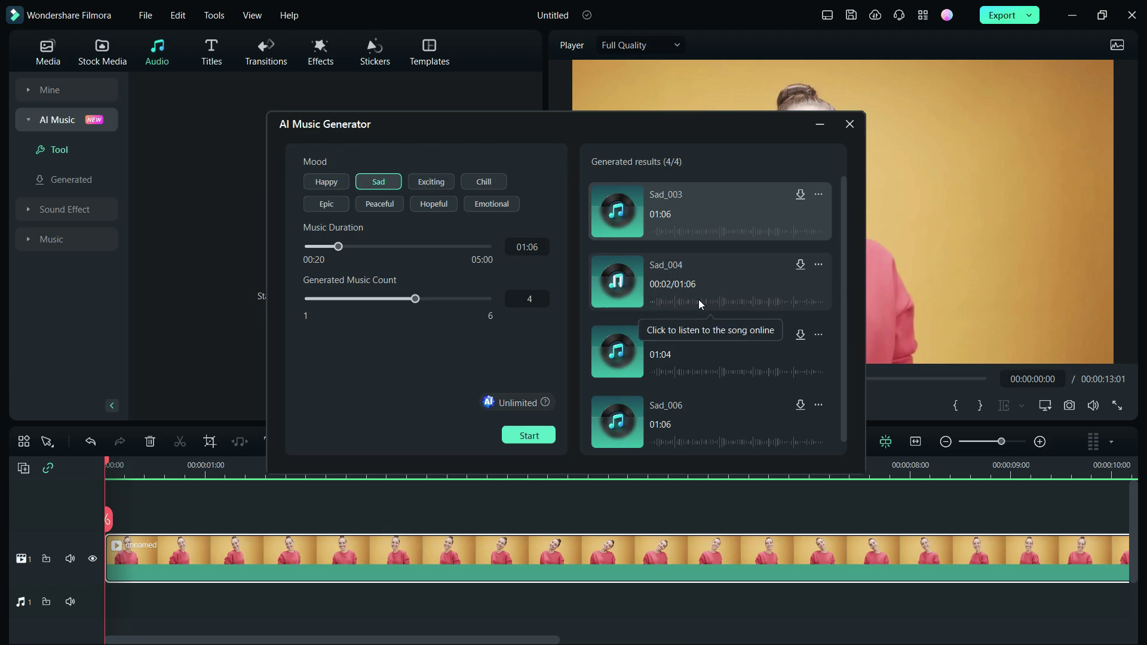
left_click(699, 301)
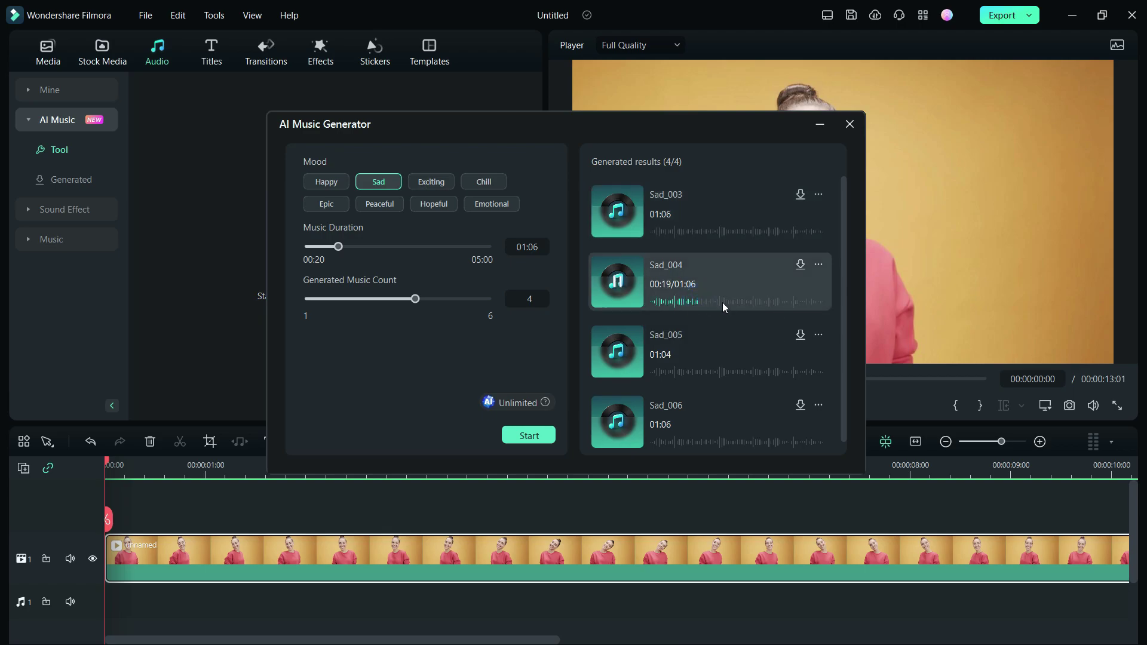
left_click(723, 304)
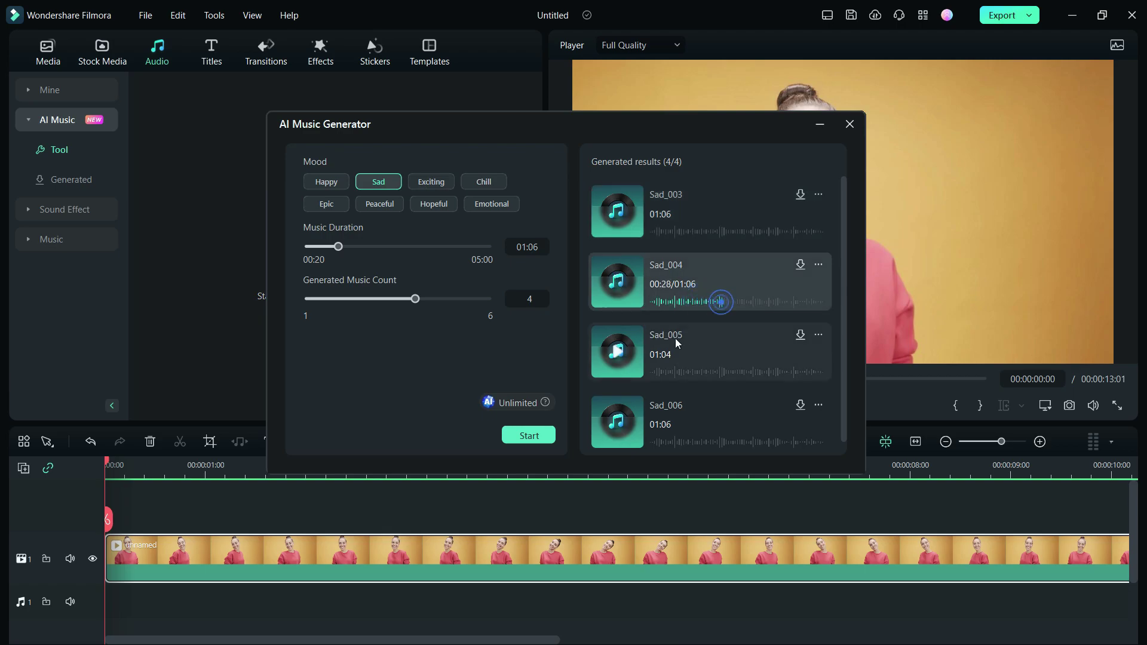
left_click(621, 355)
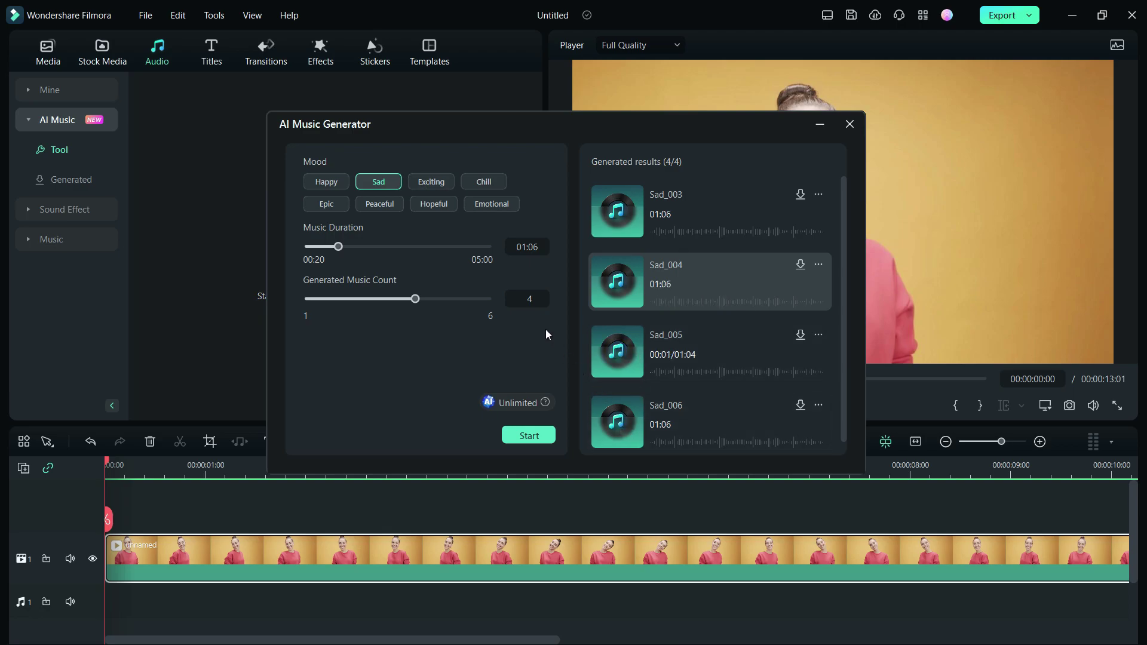
Generate Exciting-mood music with a 01:14 duration and a count of 2 tracks
left_click(441, 183)
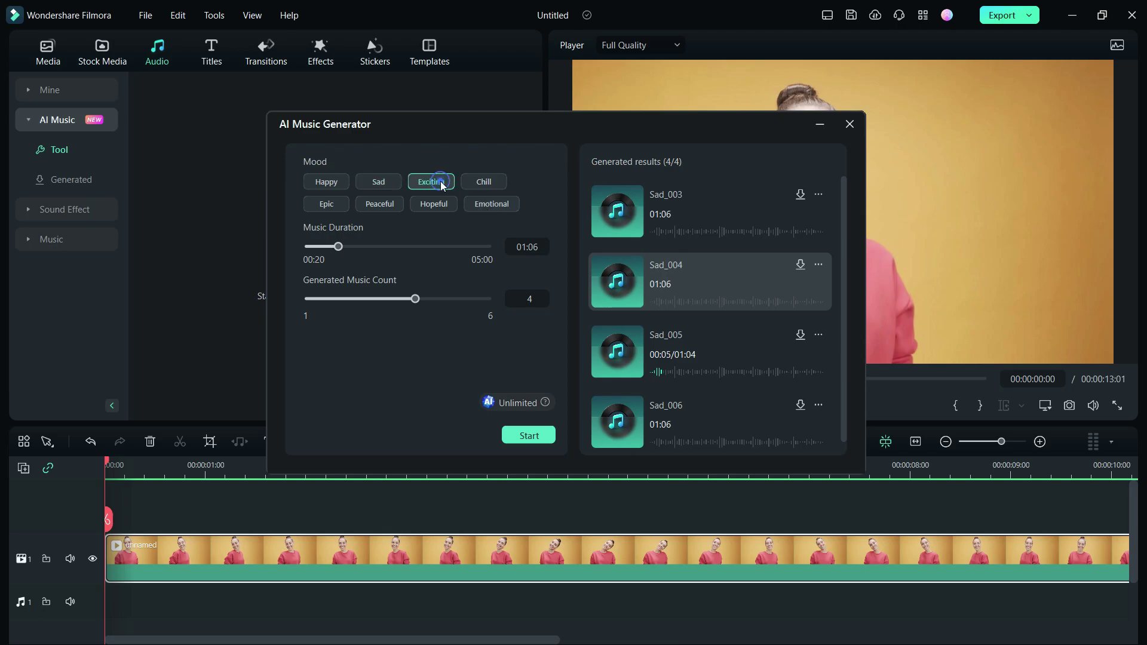
left_click(338, 246)
left_click_drag(338, 247, 343, 247)
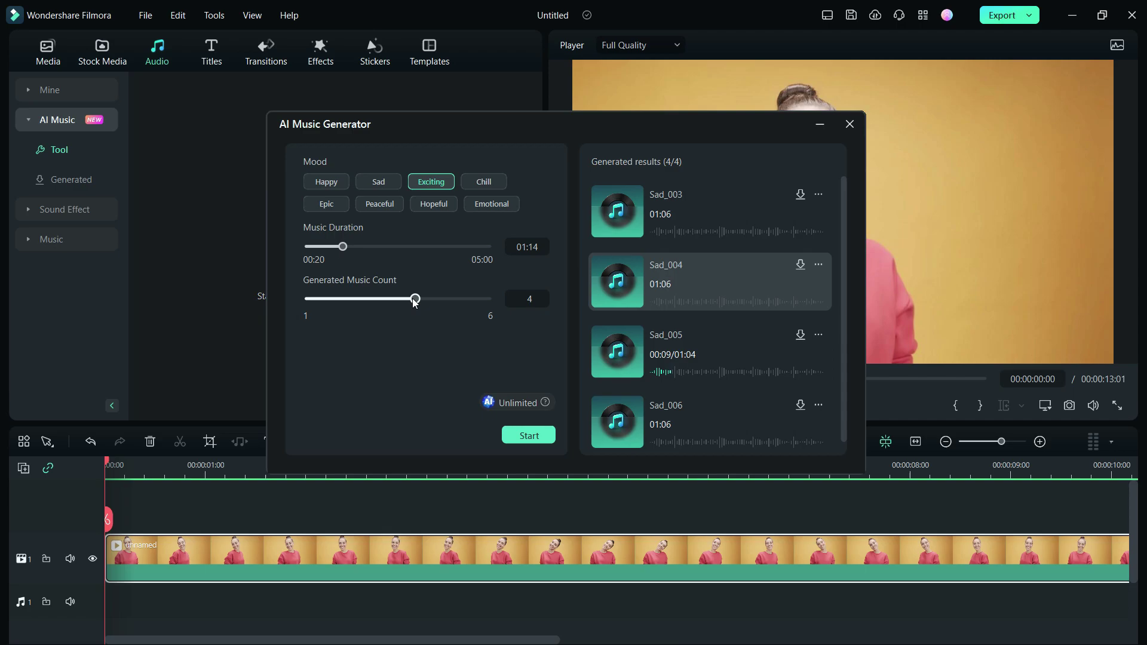
left_click_drag(415, 299, 345, 299)
left_click(527, 435)
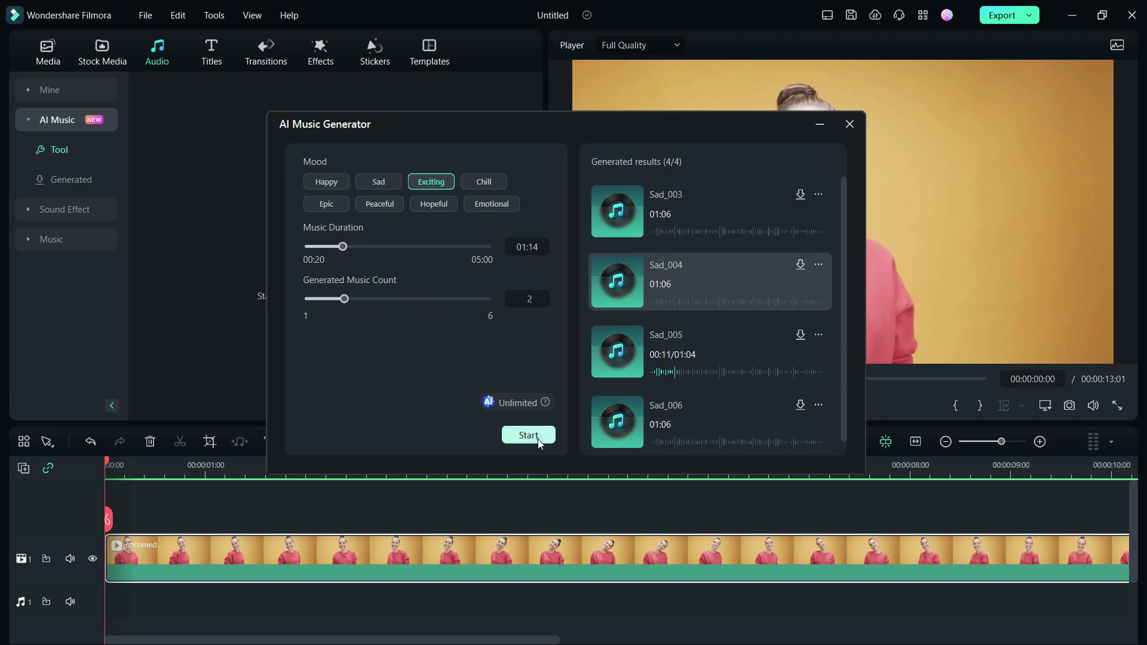
Preview Exciting_001 and Exciting_002, skipping ahead in each
left_click(617, 351)
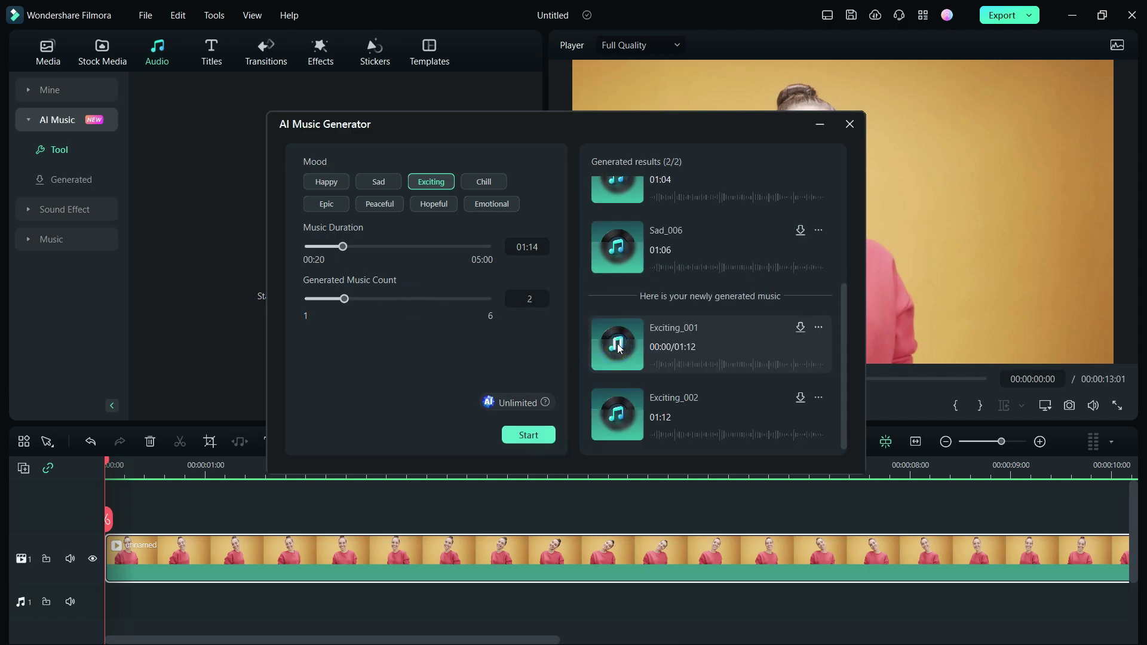
left_click(677, 366)
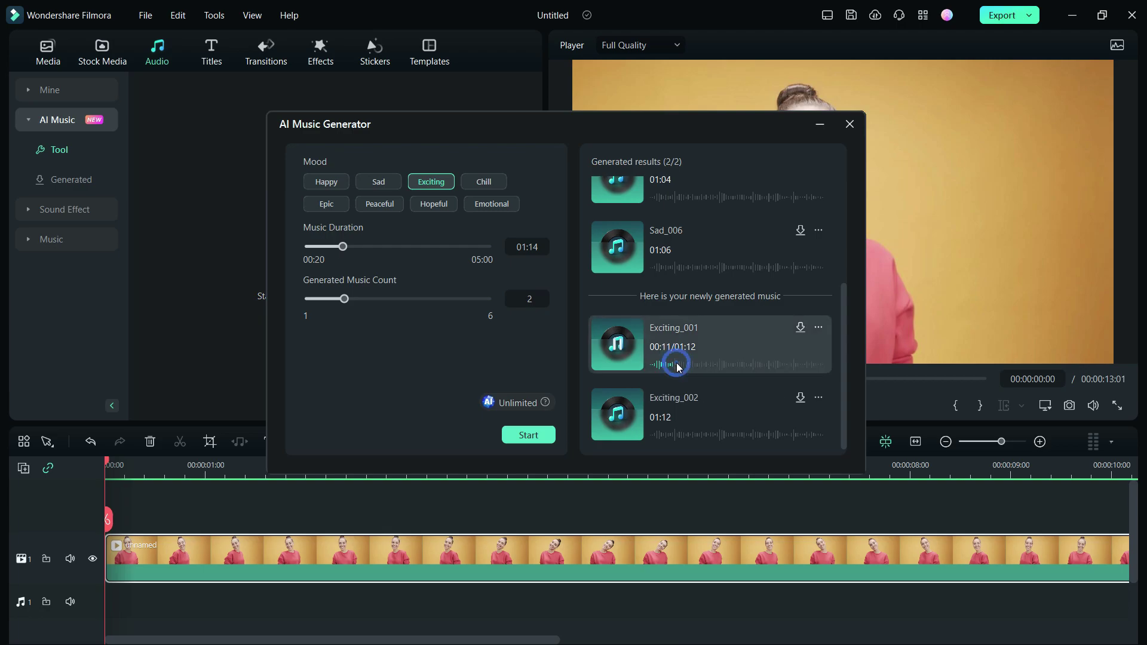
left_click(720, 364)
left_click(620, 414)
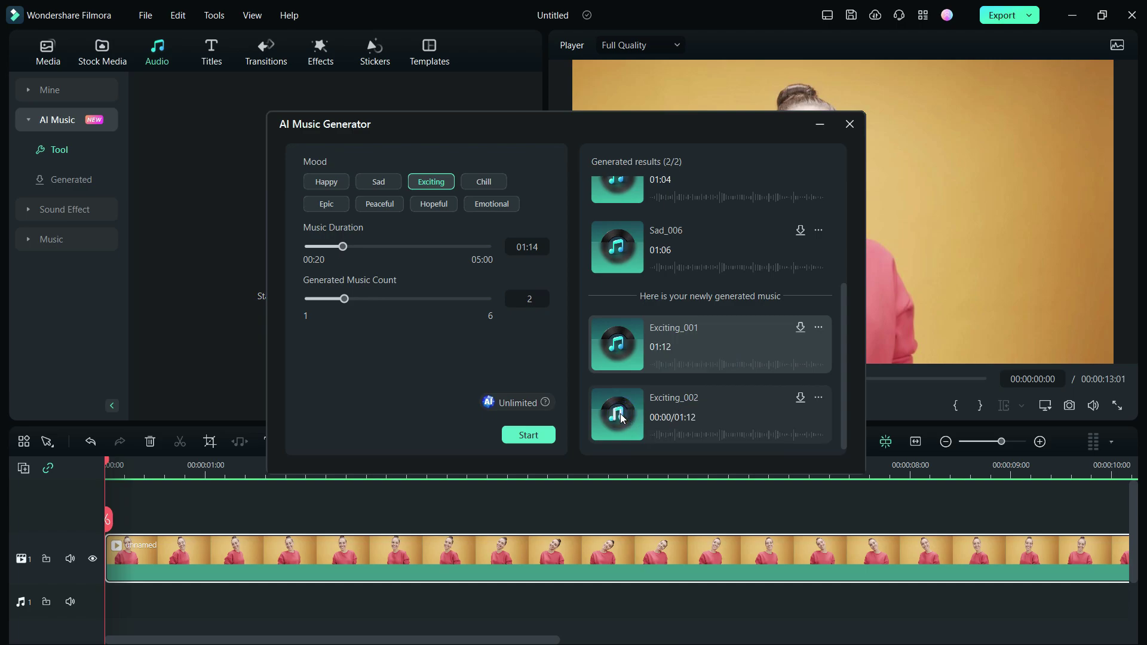
left_click(719, 434)
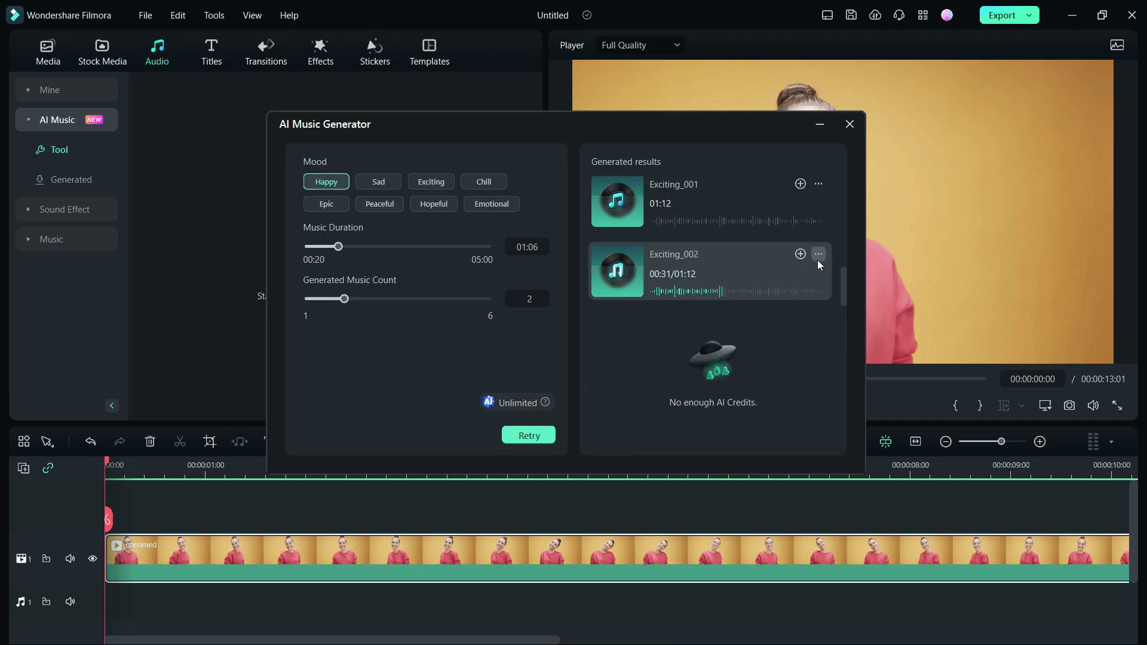
Download Exciting_002 and show the list of generated music
left_click(818, 255)
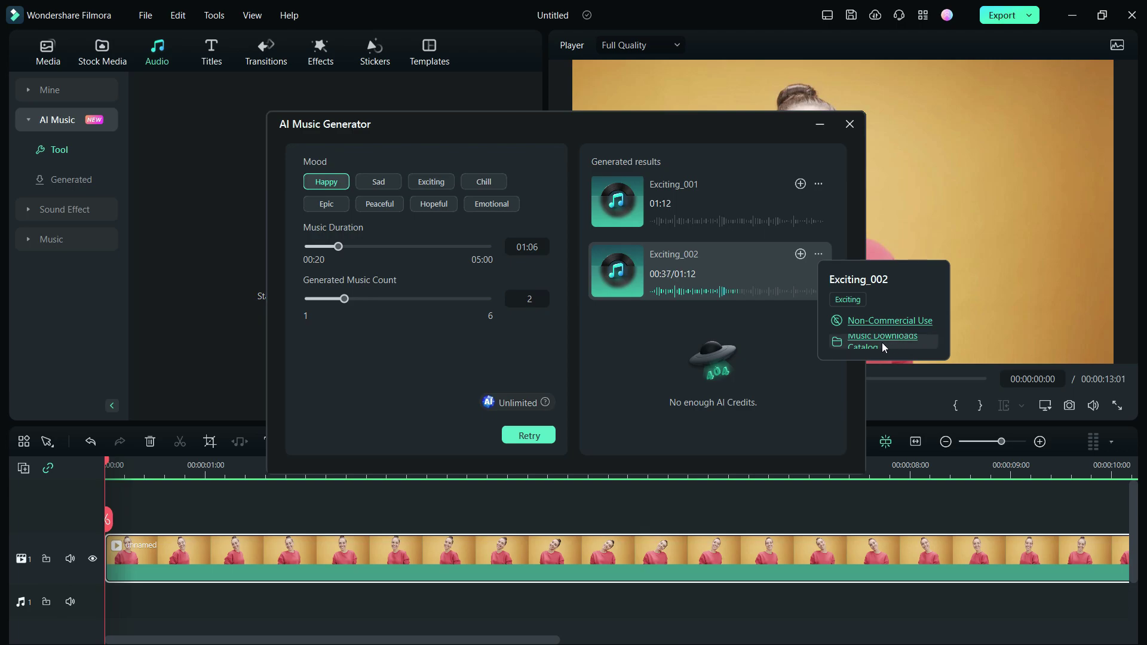
left_click(801, 254)
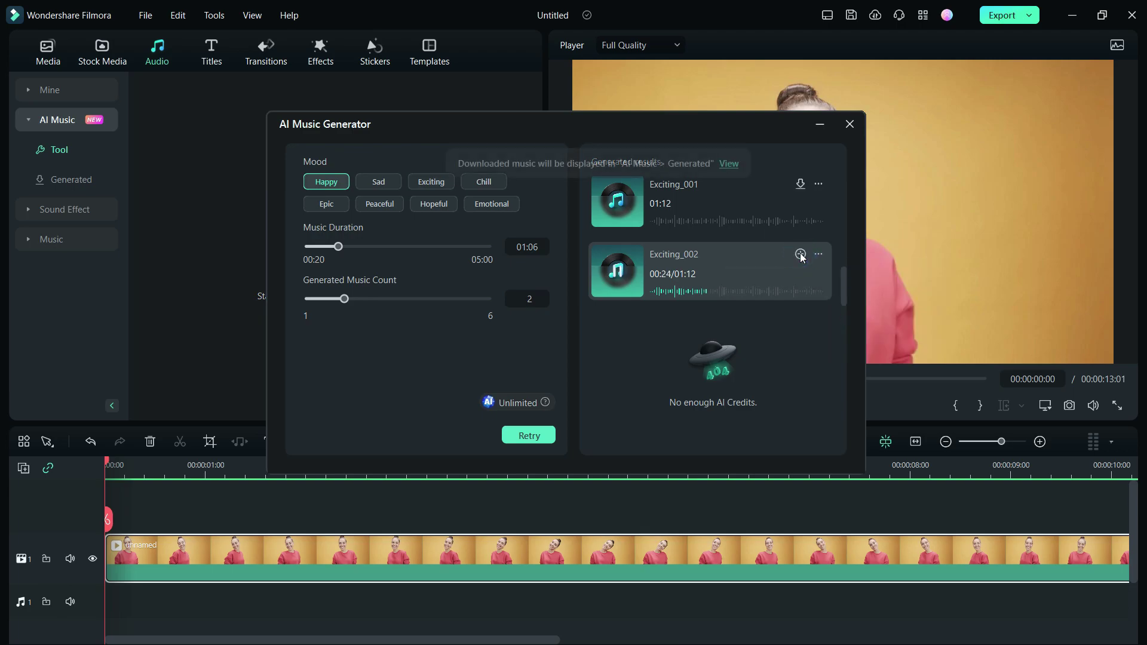
left_click(67, 178)
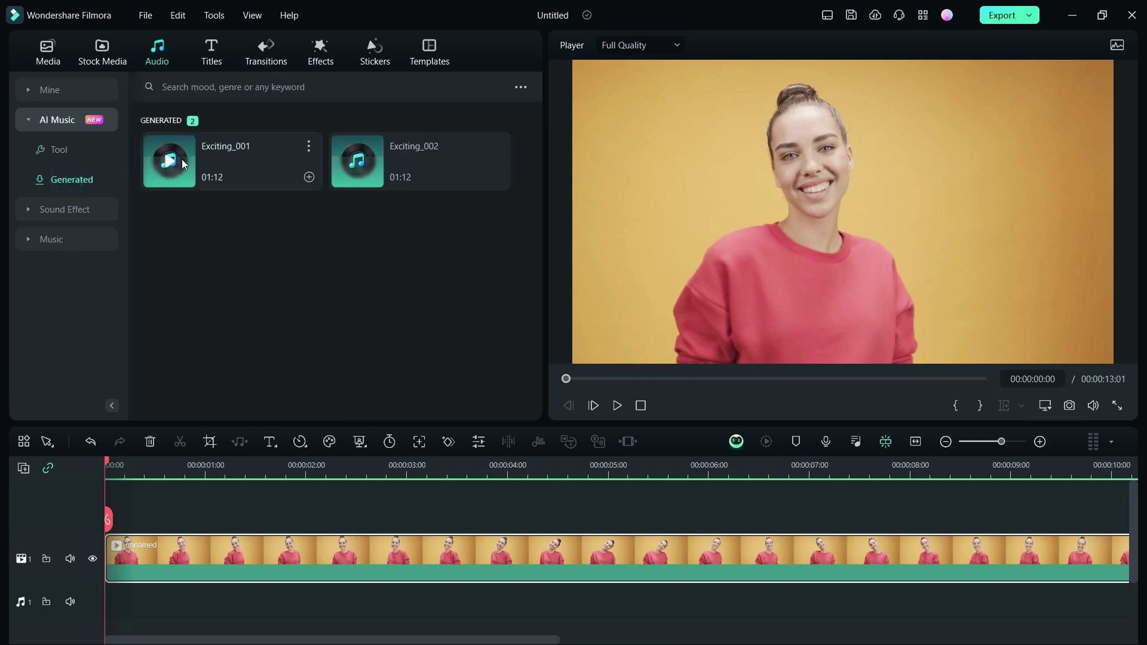
Place Exciting_001 on the audio track, play back the video, and open Export
left_click_drag(184, 163, 123, 608)
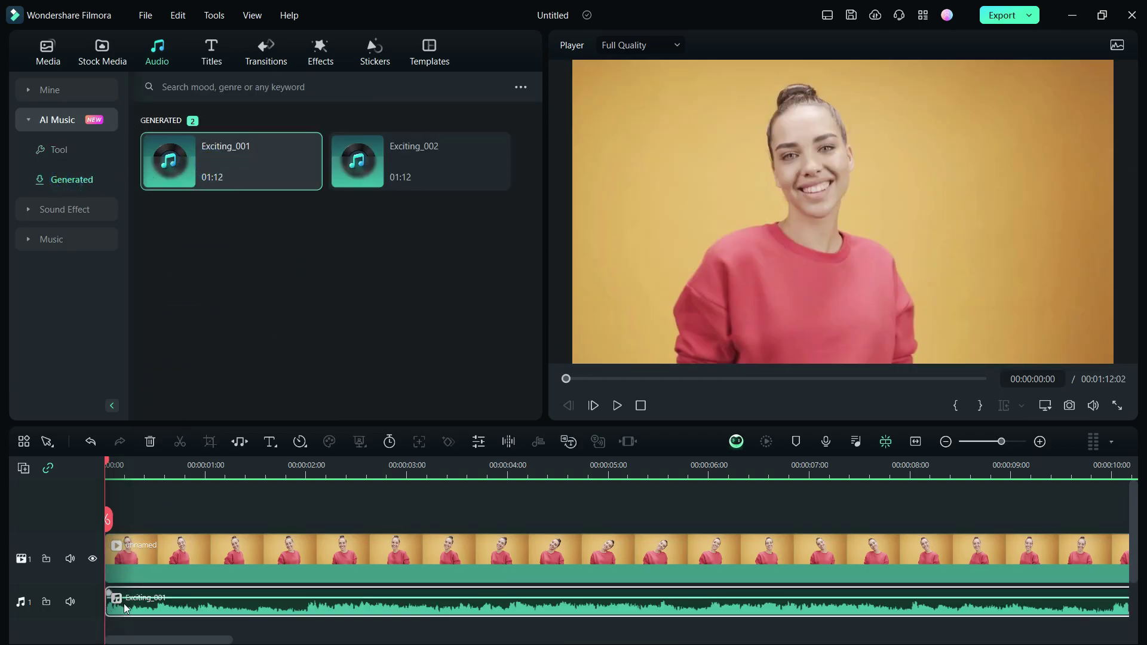
left_click(618, 405)
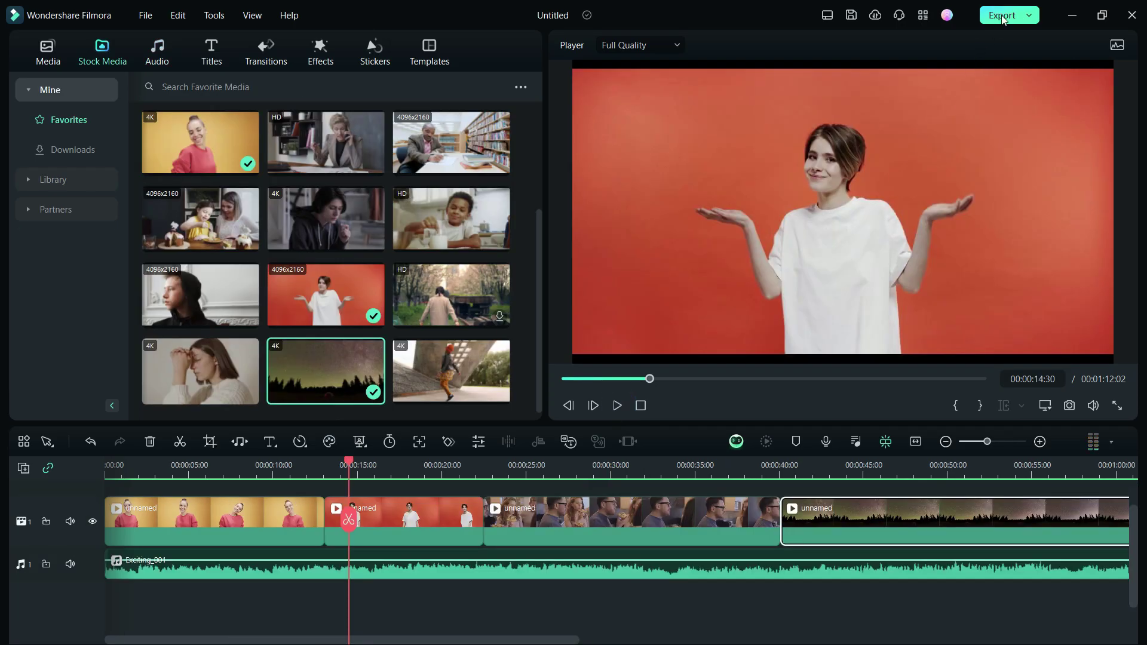
left_click(1002, 16)
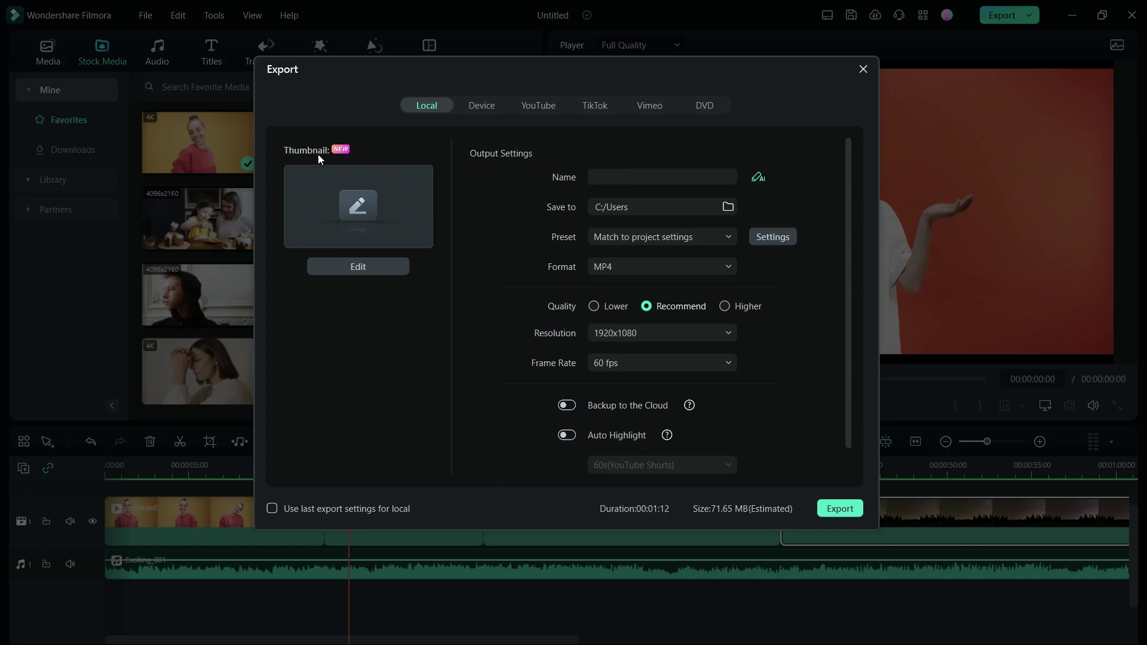
Open the Set Thumbnail dialog from the Export window's Thumbnail Edit option
left_click(359, 267)
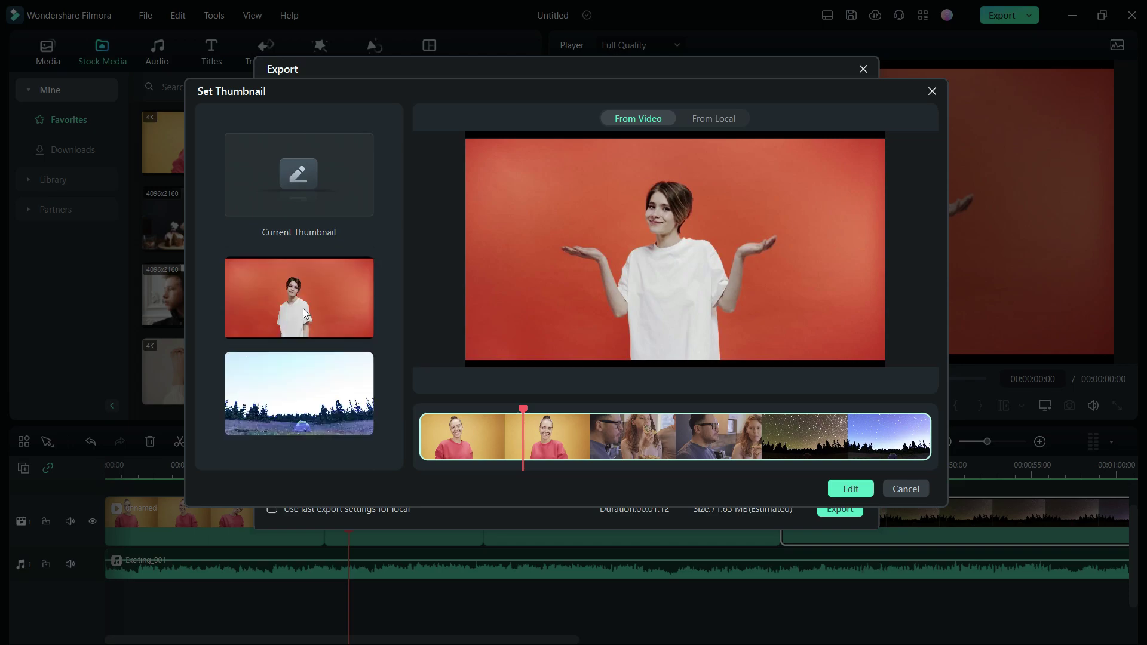
Pick a video frame of the smiling woman, check From Local, and open the thumbnail editor
left_click(278, 292)
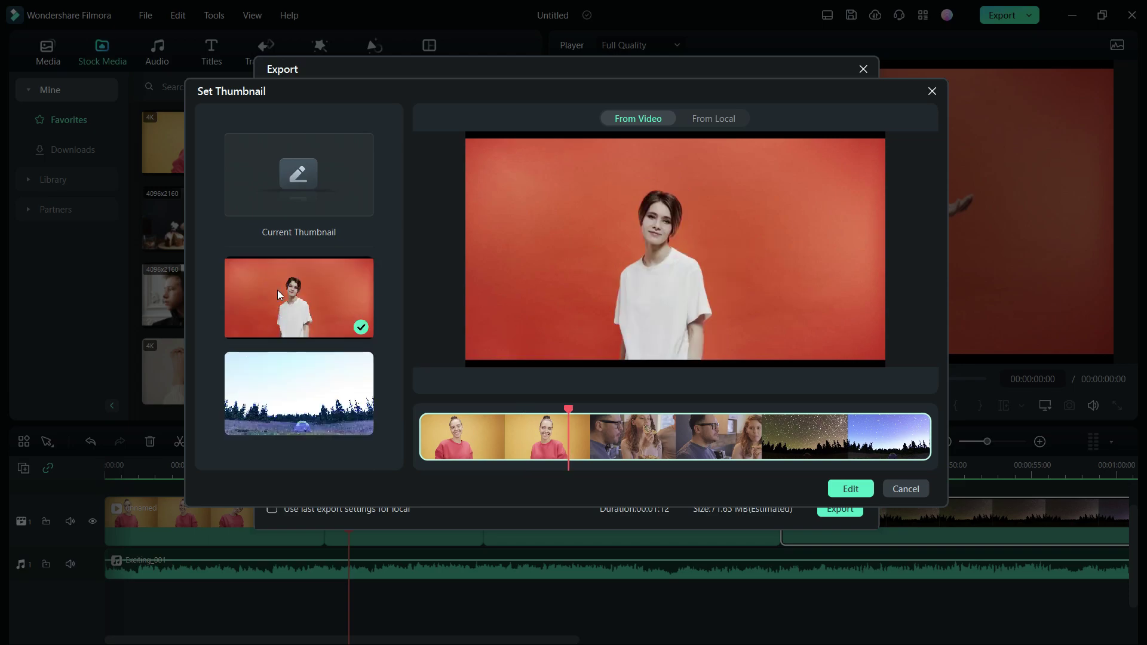
left_click_drag(569, 408, 502, 399)
left_click(714, 118)
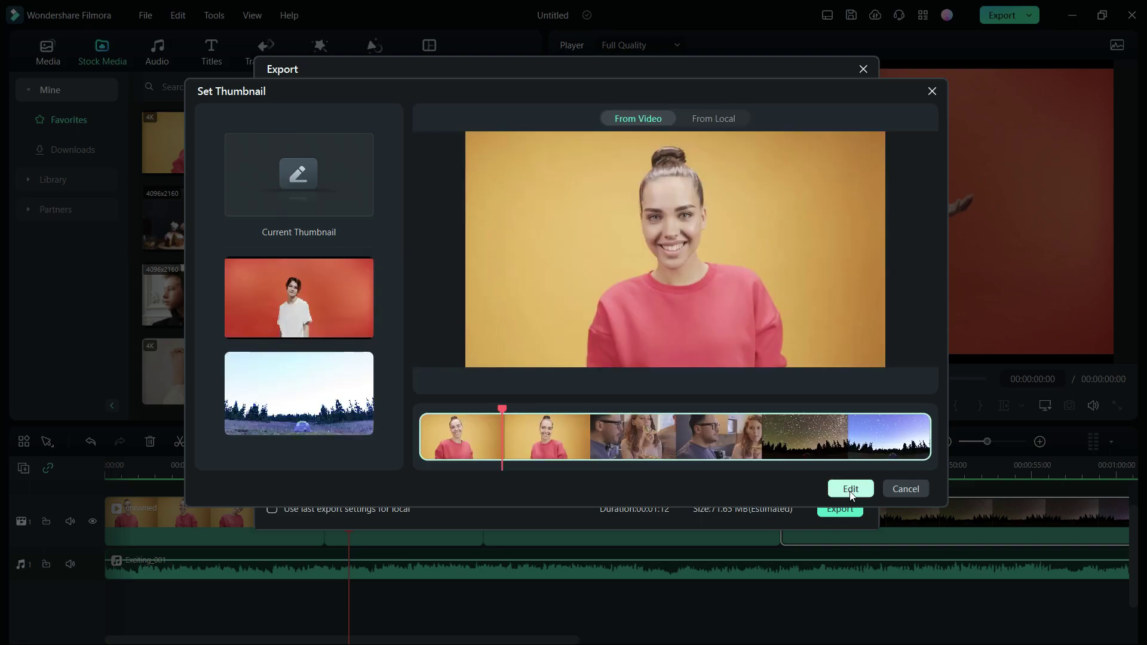
left_click(849, 490)
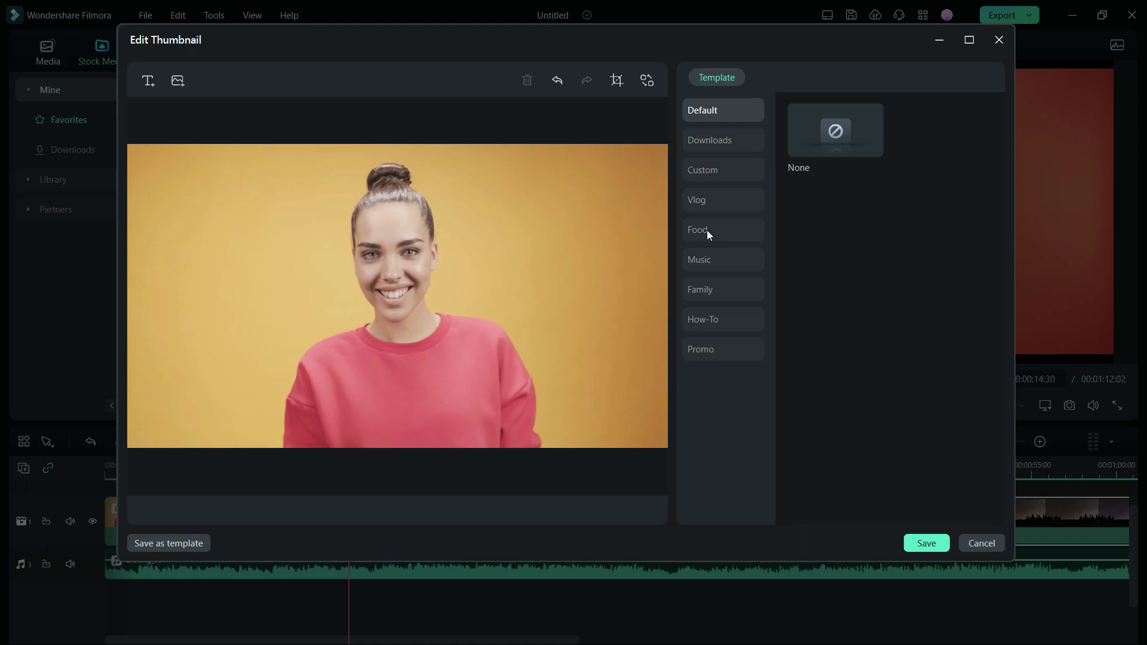
Browse the Vlog, Food and Music templates and apply Song Of The Year
left_click(722, 201)
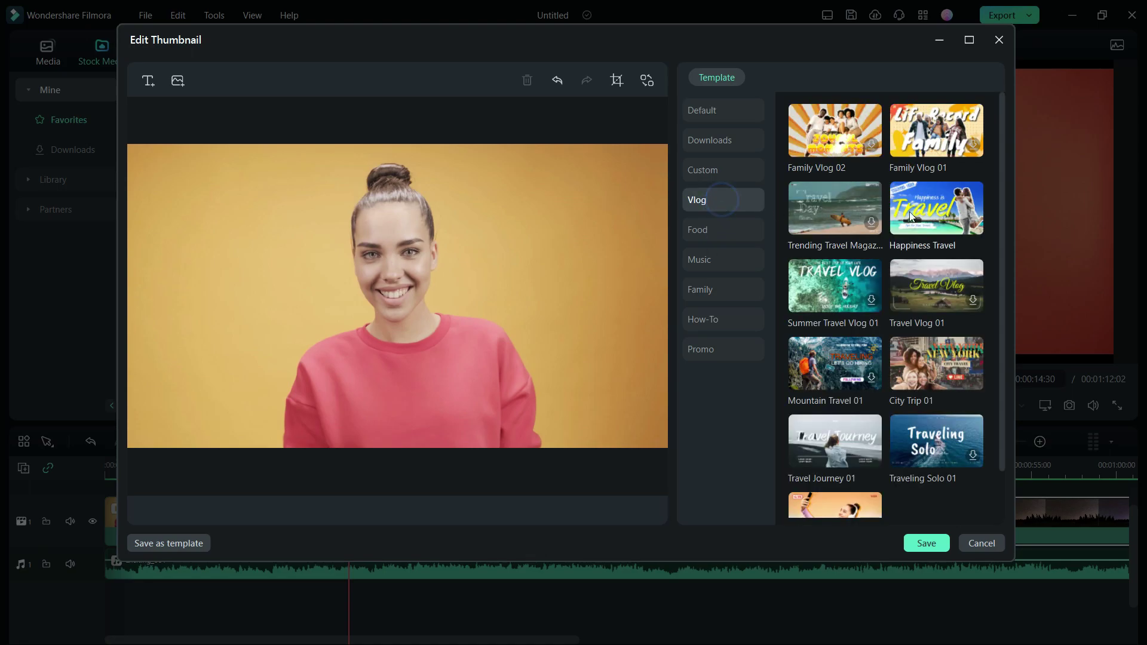
scroll(945, 323, "down", 1)
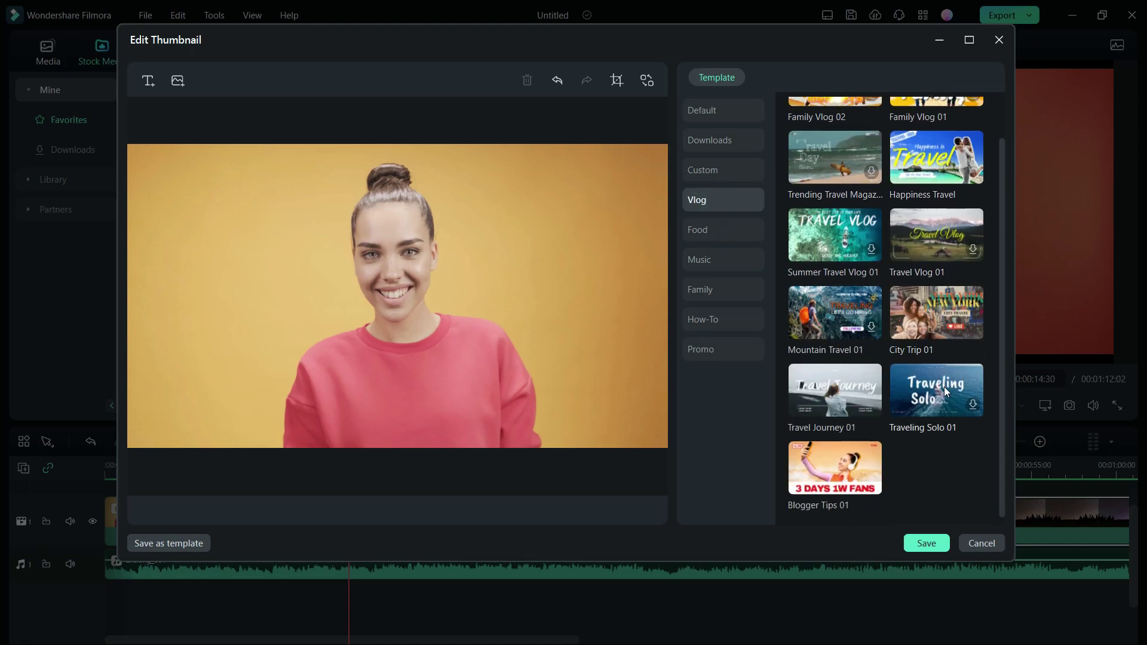
left_click(708, 229)
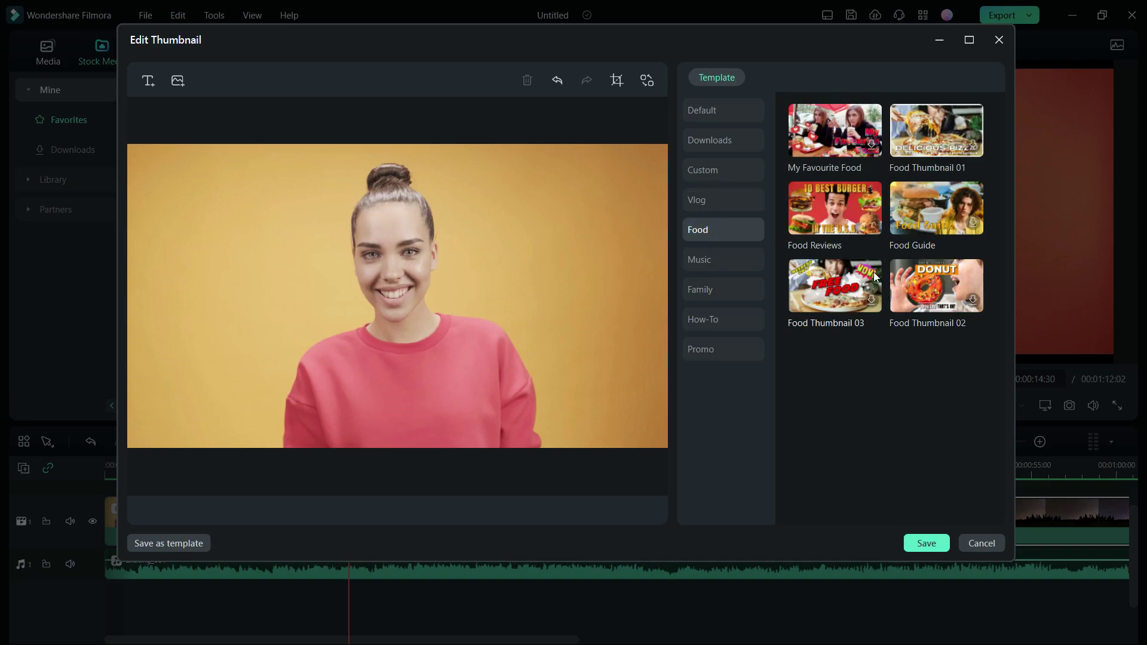
left_click(717, 263)
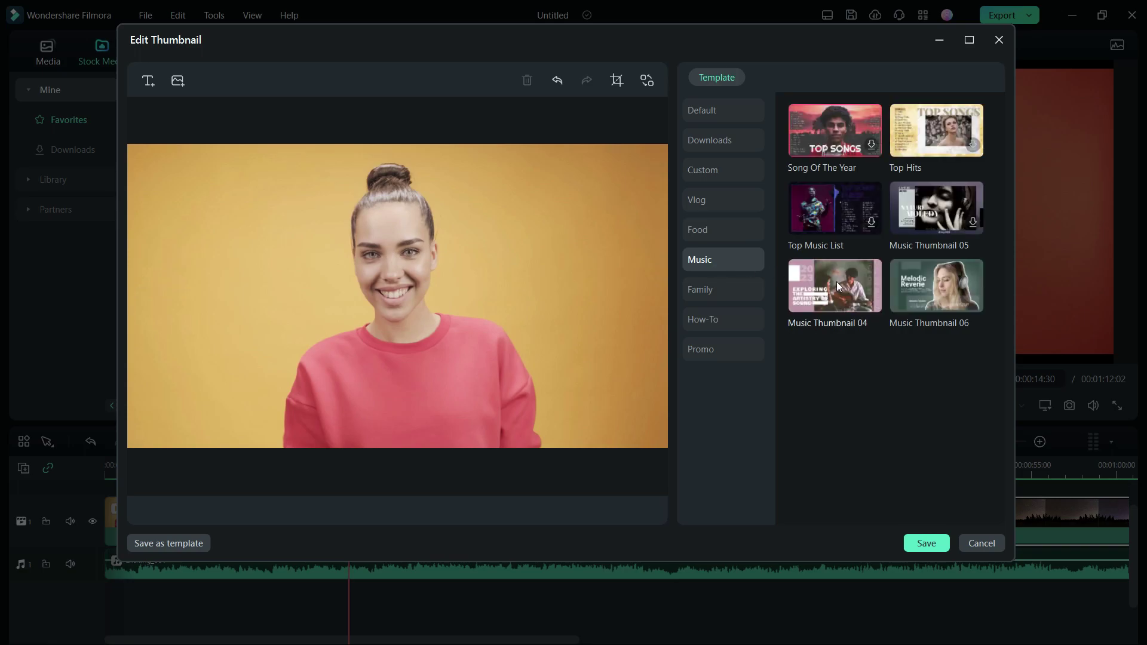
left_click(837, 126)
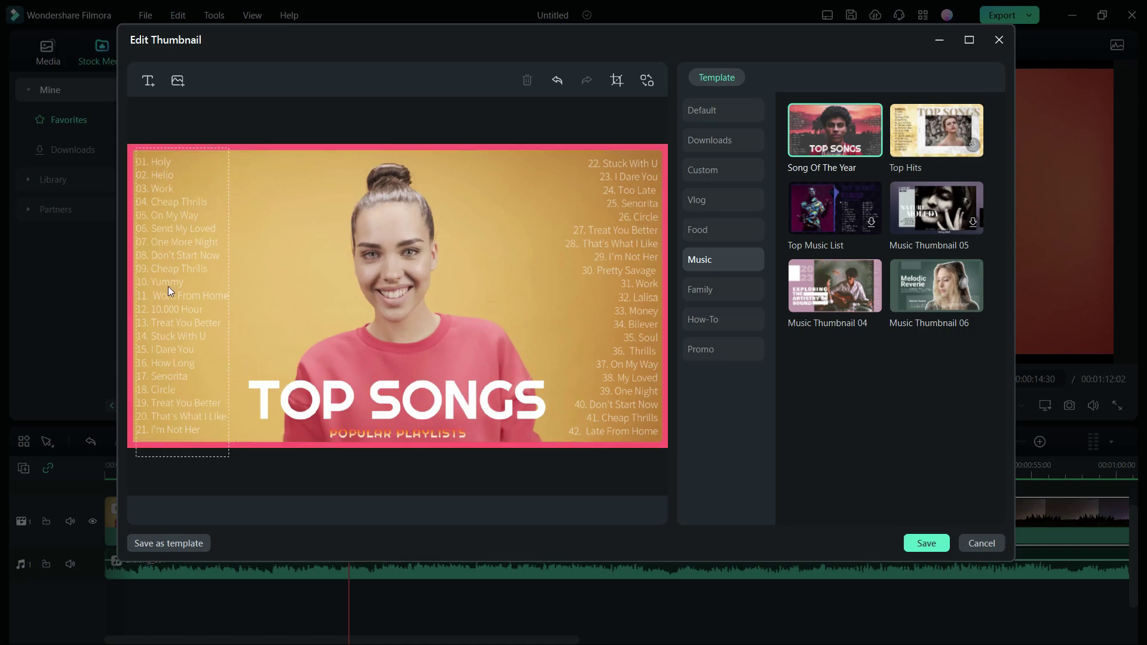
Replace the first playlist song with 'Careless Whisper' and glance at the preset title styles
left_click(173, 375)
double_click(160, 162)
type("Careless W")
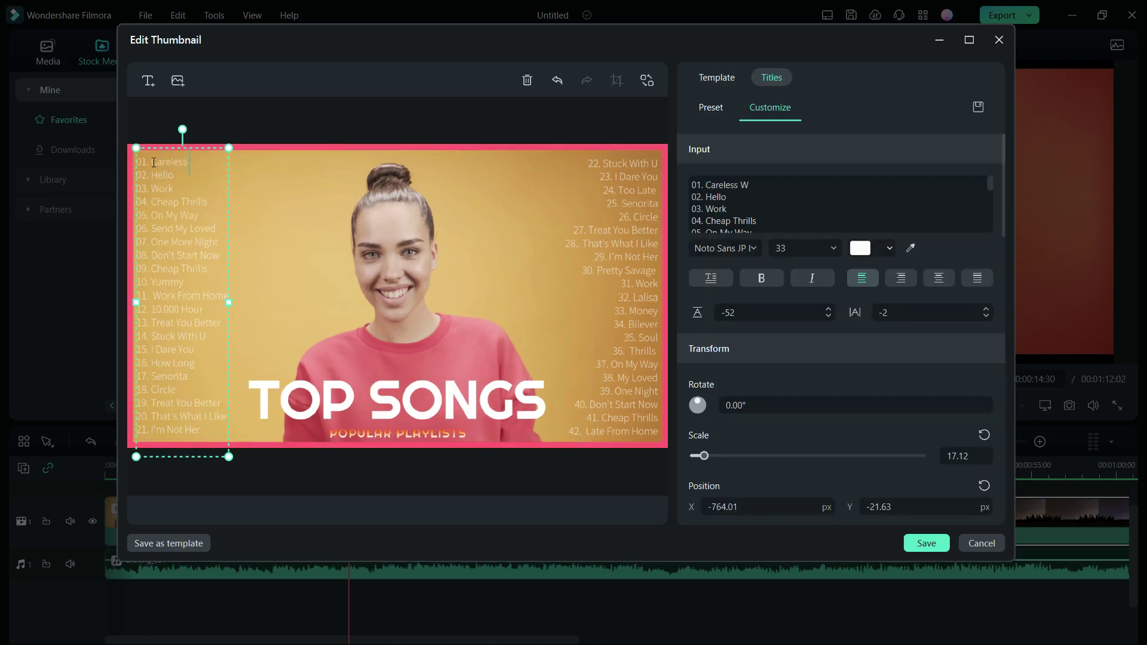
type("hisper")
scroll(788, 202, "down", 3)
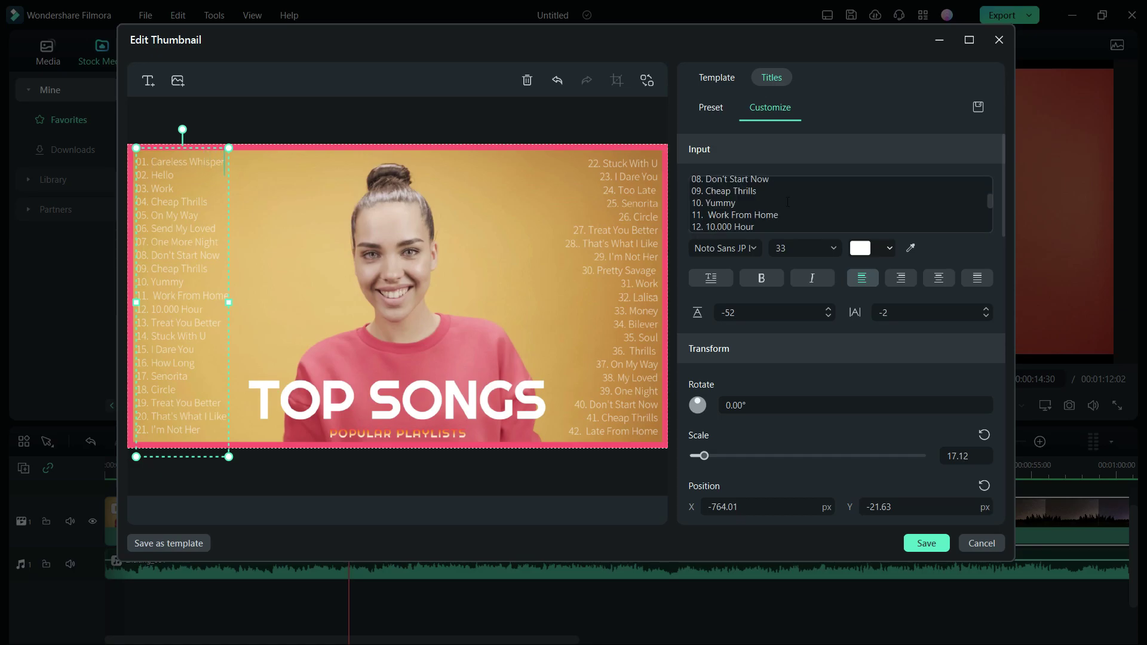
scroll(788, 202, "down", 2)
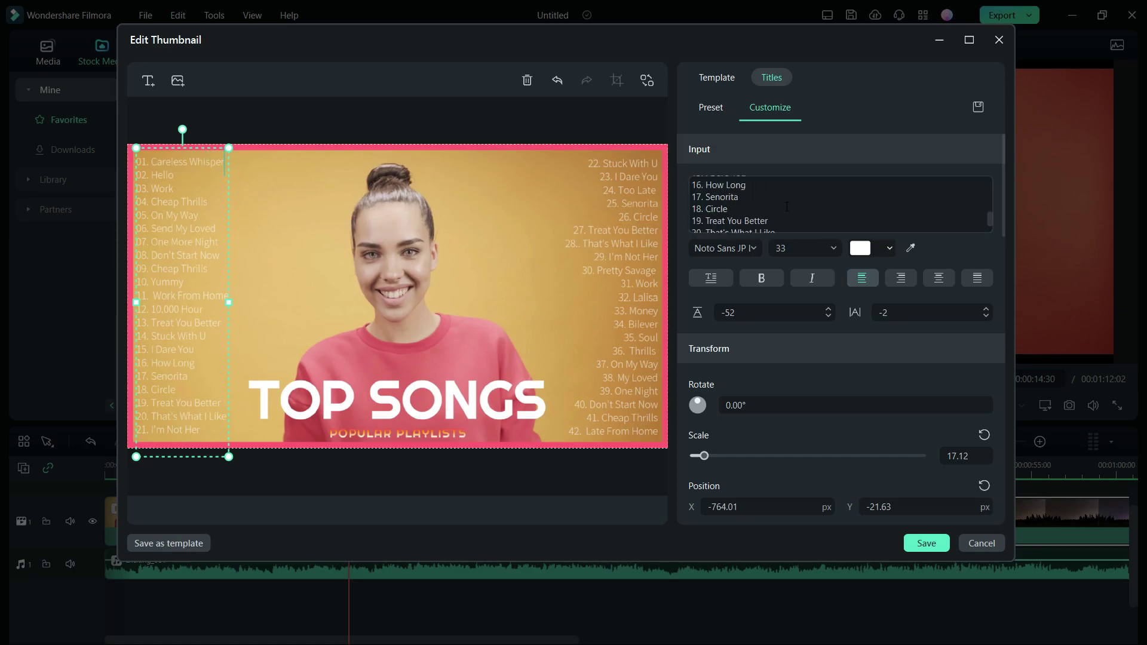
left_click(713, 108)
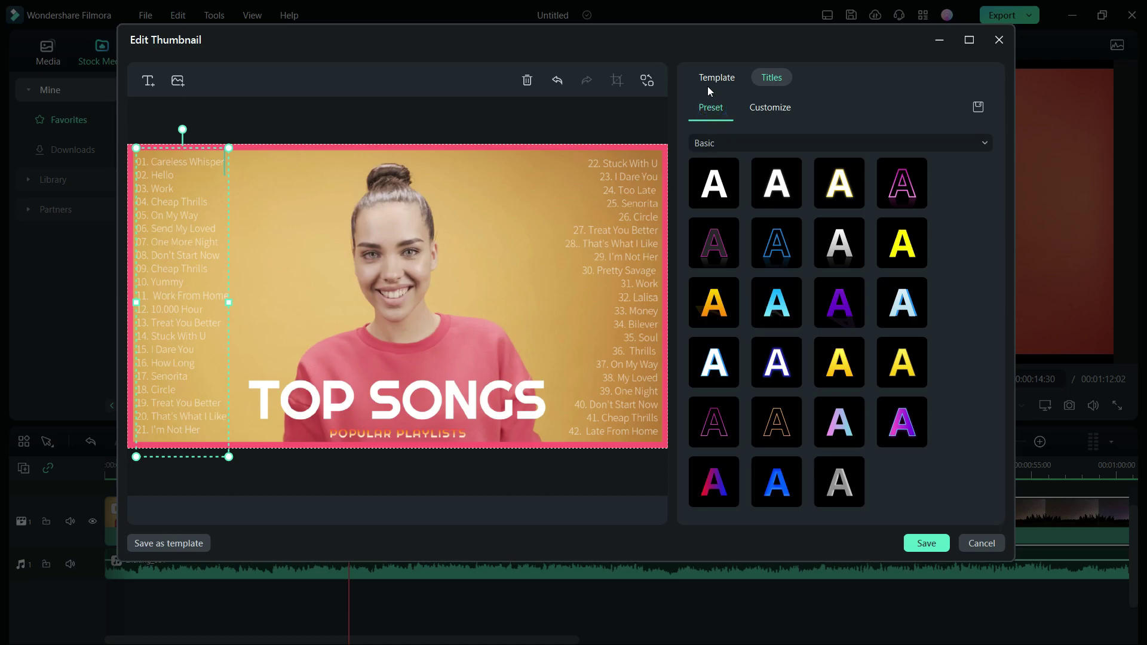
left_click(714, 79)
Try Music Thumbnail 06 and How To Tutorial 01, then apply the Life Hacker 01 template
left_click(935, 289)
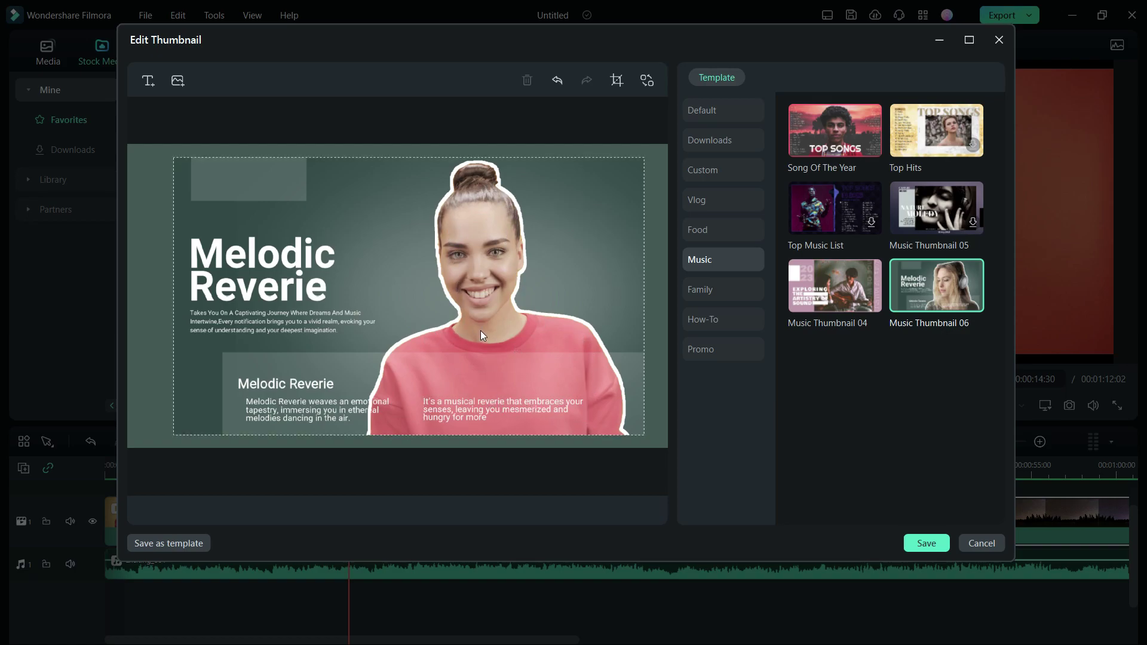
left_click(709, 290)
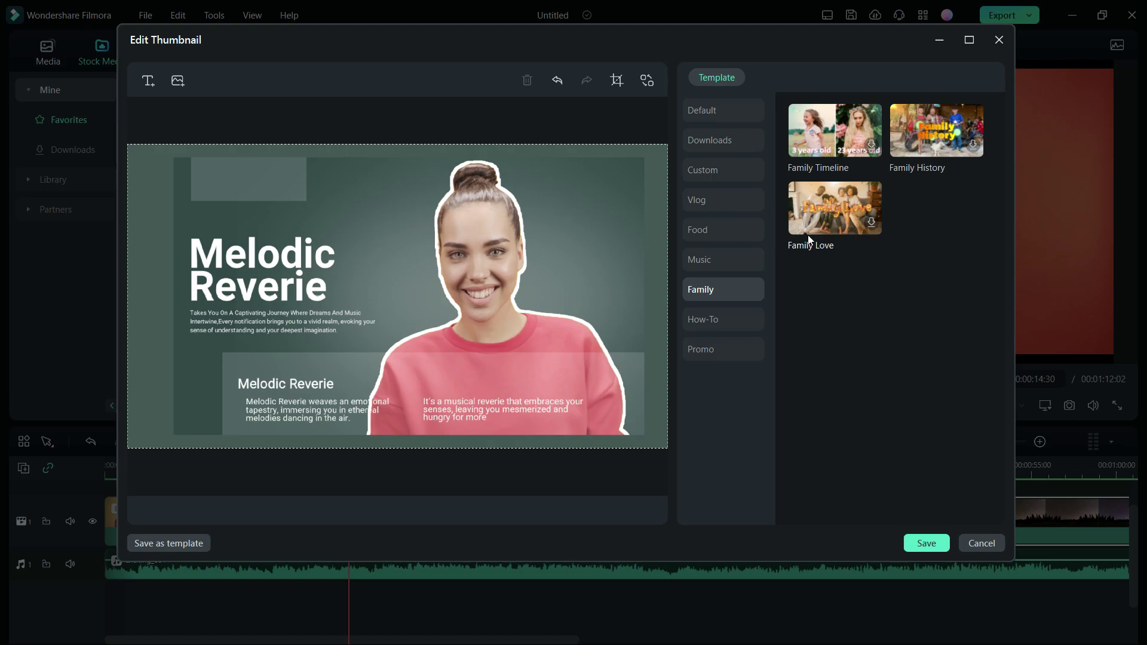
left_click(729, 320)
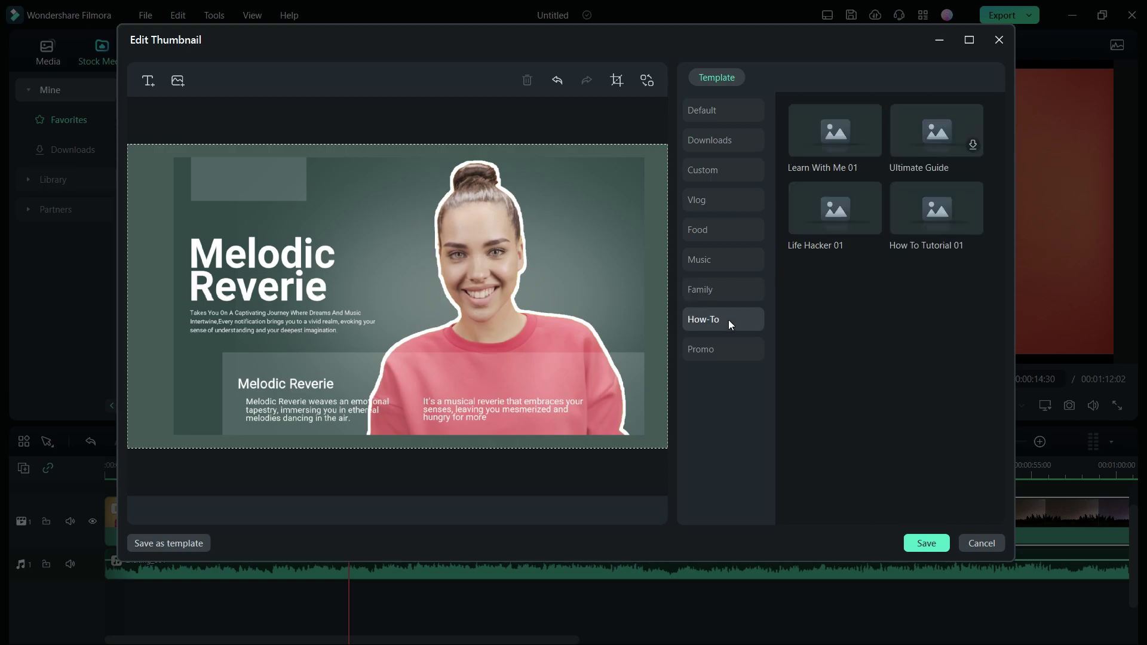
left_click(936, 218)
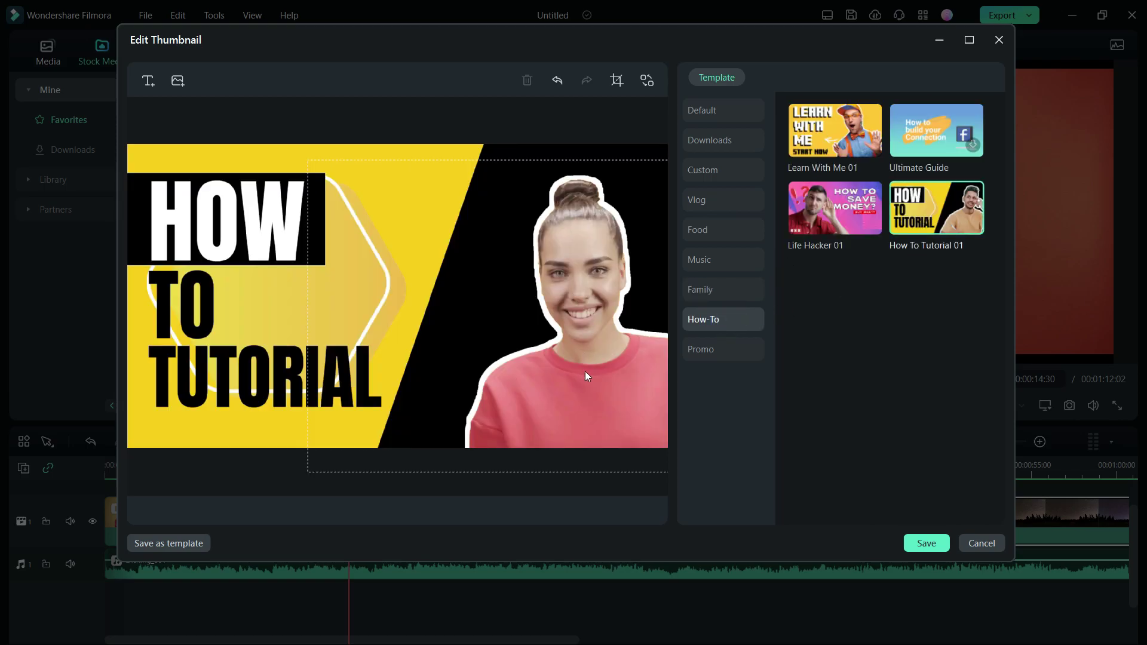
left_click(841, 211)
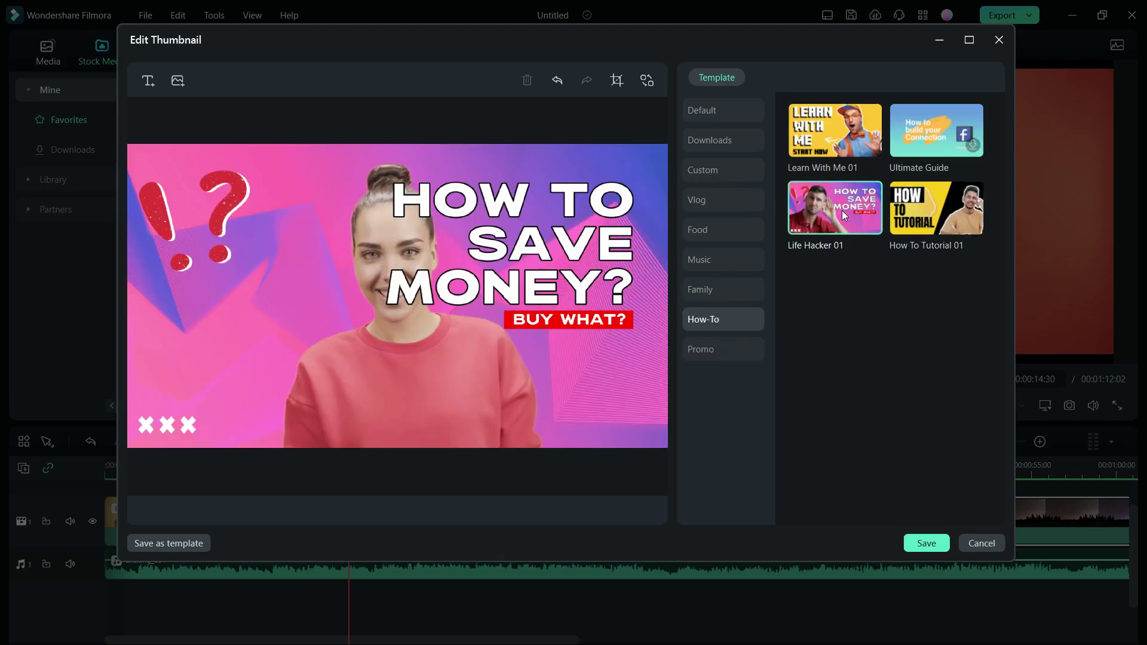
Scale the woman's photo to 96.61%, reposition it, and remove its background
left_click(411, 360)
left_click(773, 78)
mouse_move(776, 162)
left_mouse_down()
mouse_move(791, 163)
mouse_move(776, 162)
left_mouse_up()
left_click_drag(717, 244, 984, 240)
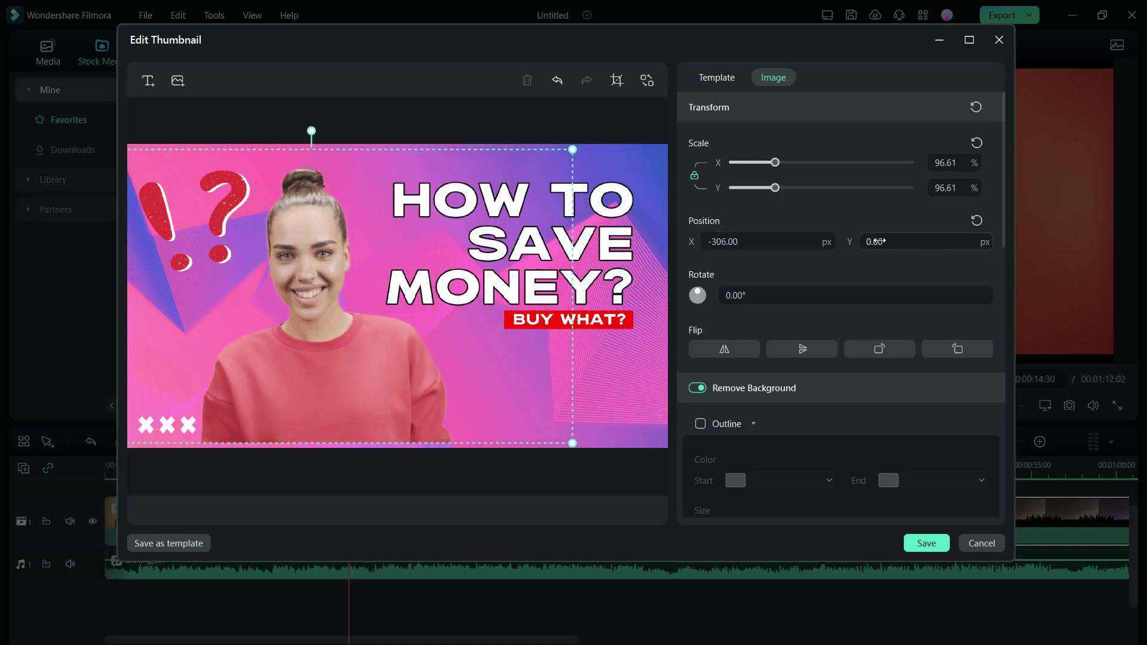
left_click_drag(875, 241, 699, 405)
left_click(698, 389)
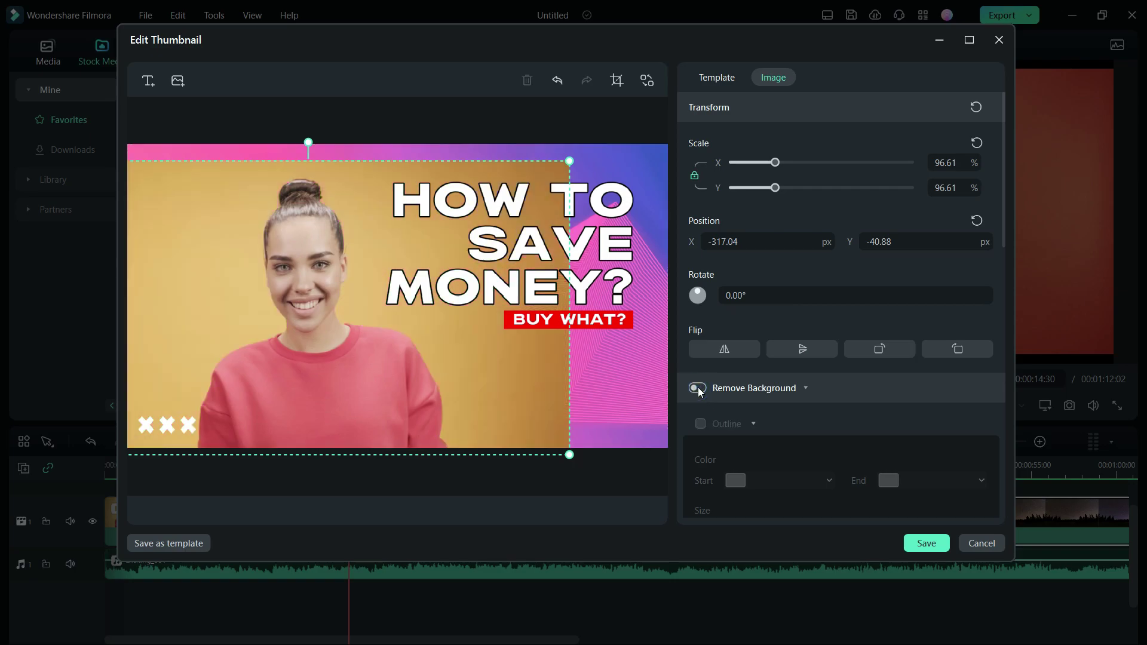
Add a white outline around the woman, increase Edge Feather, and try the blend modes
scroll(701, 392, "down", 3)
left_click(701, 245)
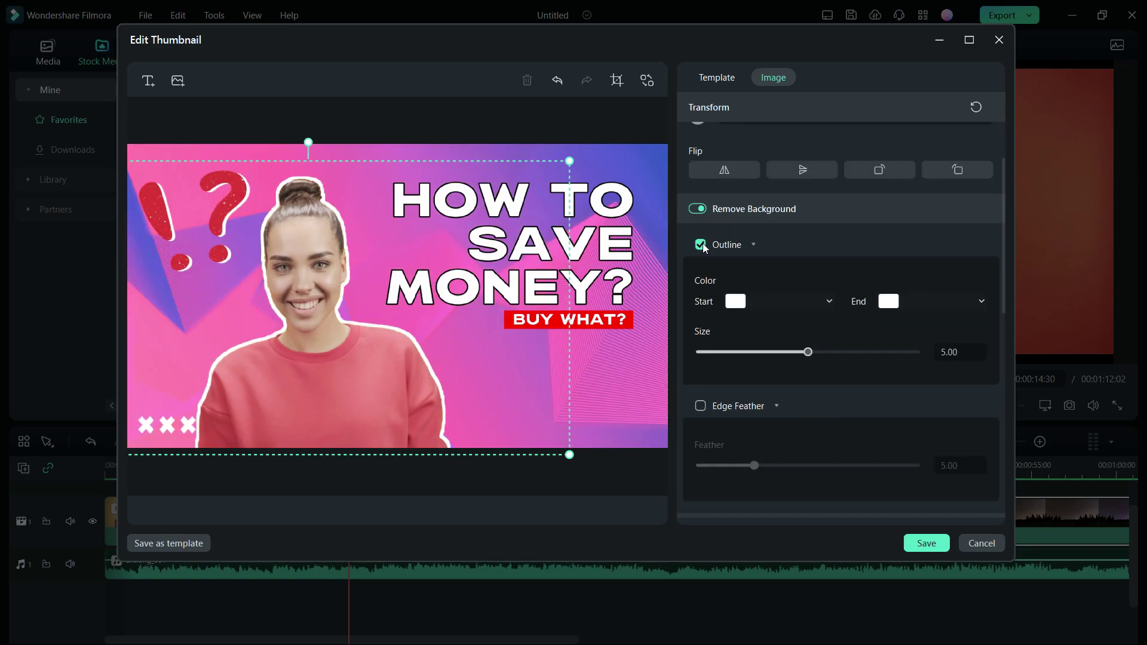
scroll(704, 246, "down", 3)
left_click(702, 228)
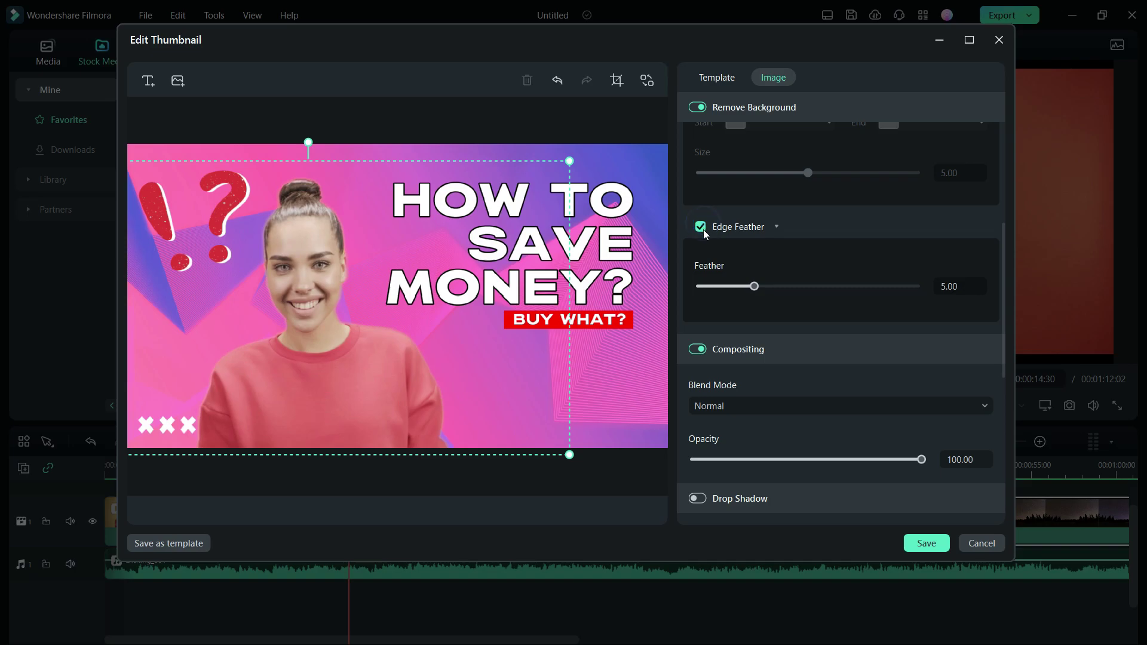
left_click_drag(769, 287, 817, 285)
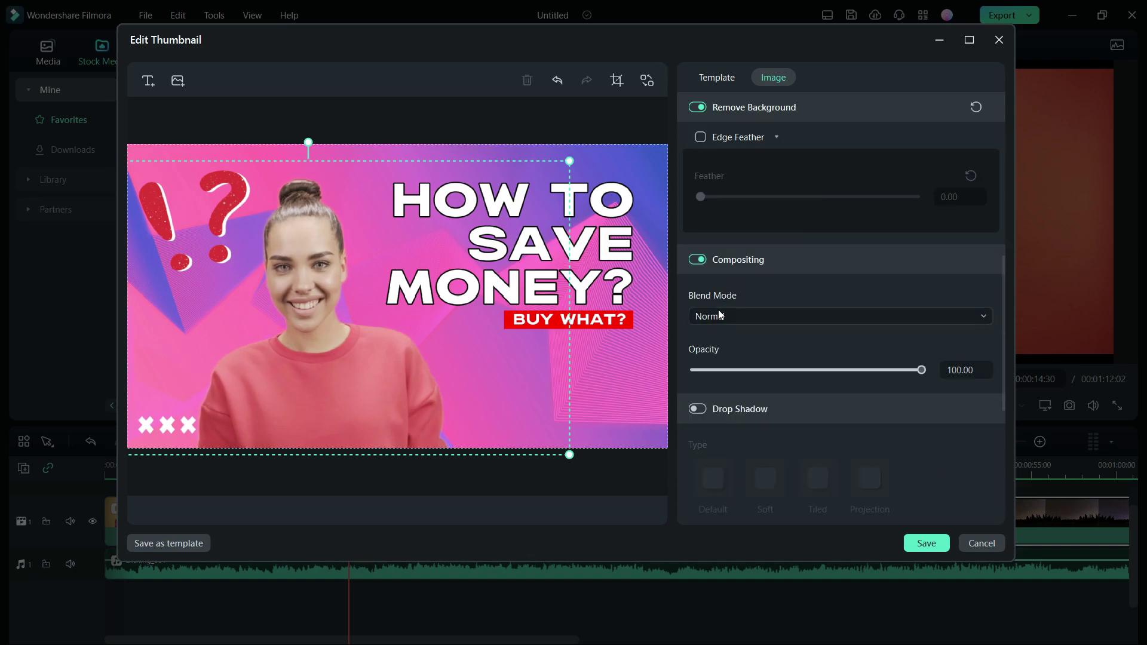
left_click(718, 316)
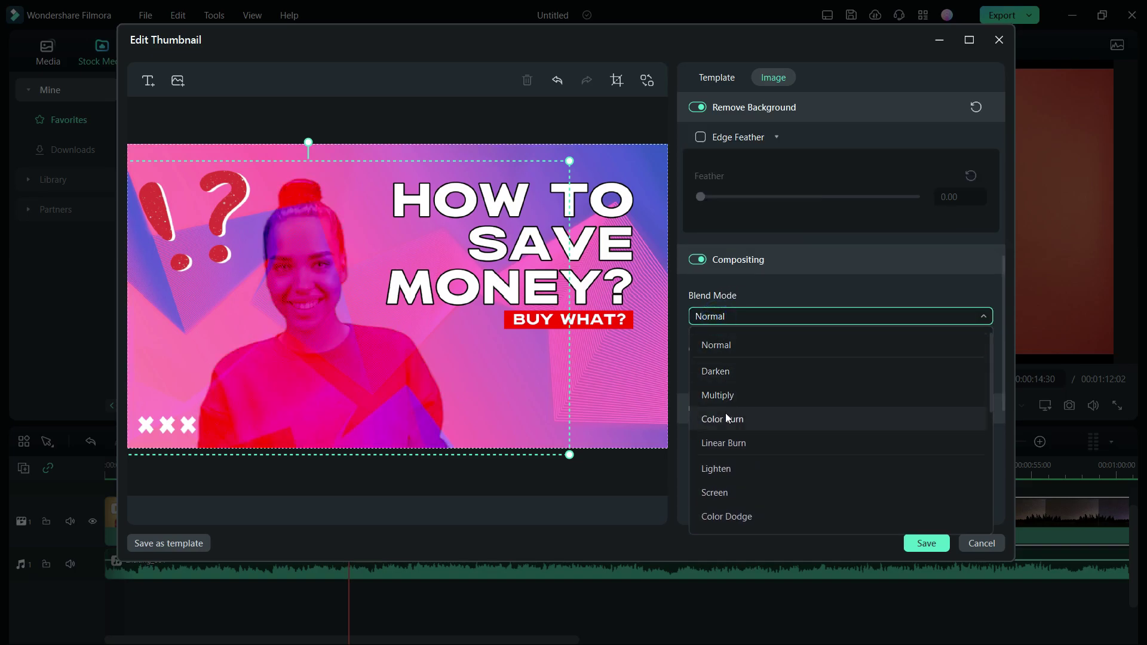
Enable Drop Shadow on the portrait and settle on the Default shadow type
left_click(733, 496)
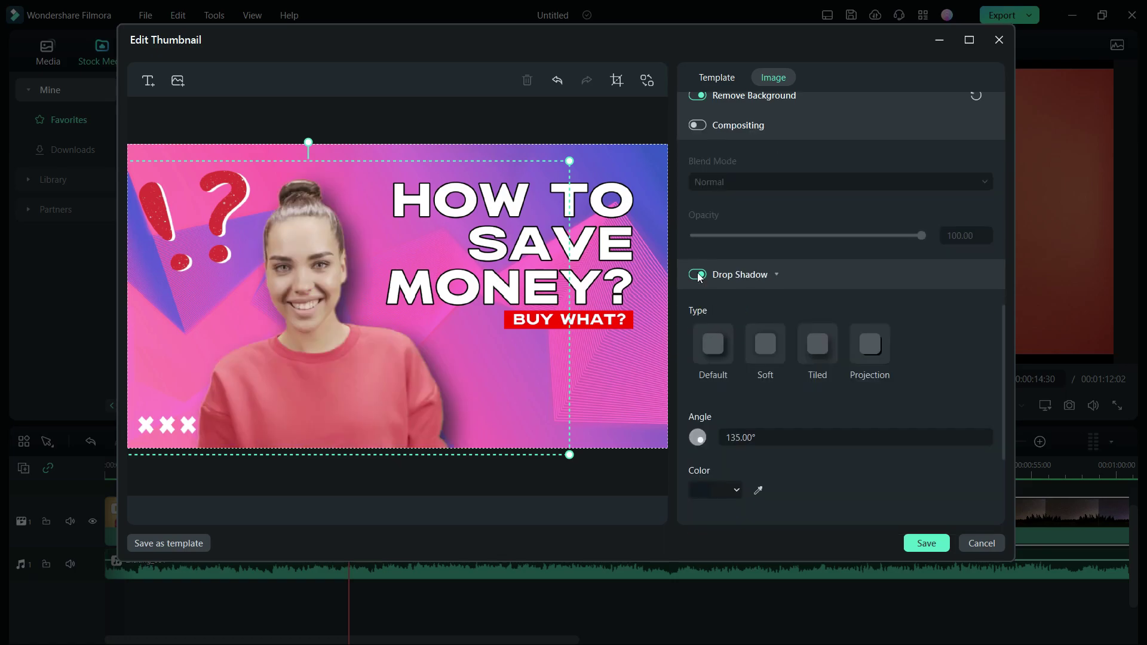
left_click(762, 343)
left_click(874, 348)
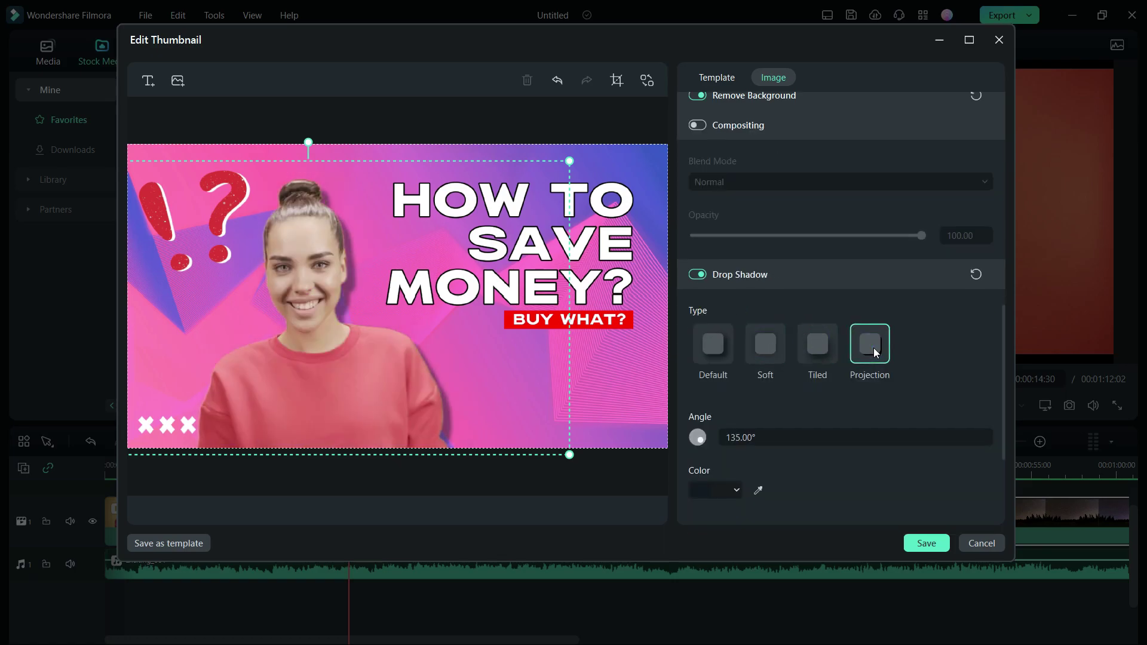
scroll(874, 348, "down", 2)
left_click(713, 256)
scroll(712, 267, "down", 2)
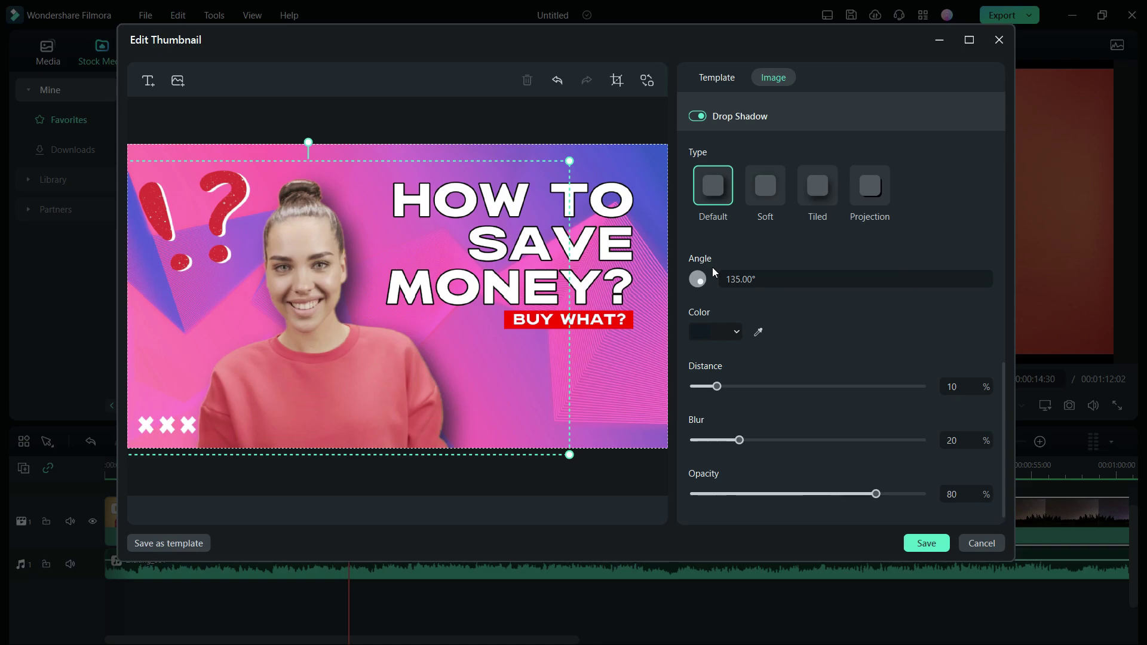
left_click_drag(874, 492, 769, 503)
Replace MONEY with TIME so the headline reads HOW TO SAVE TIME?
left_click(412, 289)
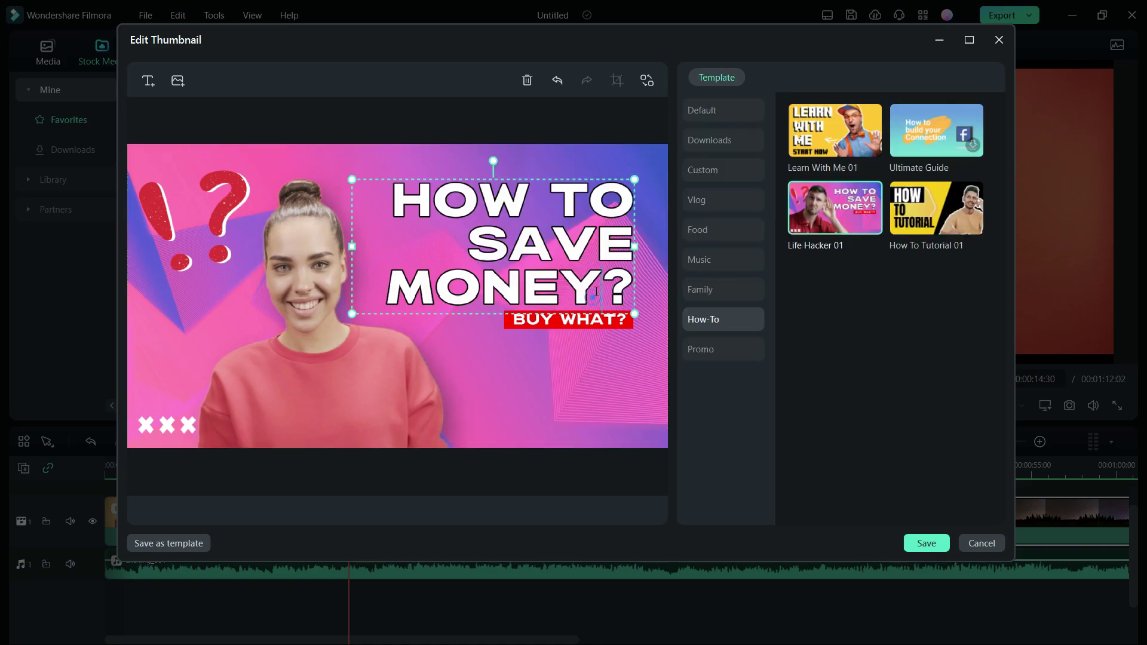
left_click_drag(602, 289, 388, 288)
type("TIME")
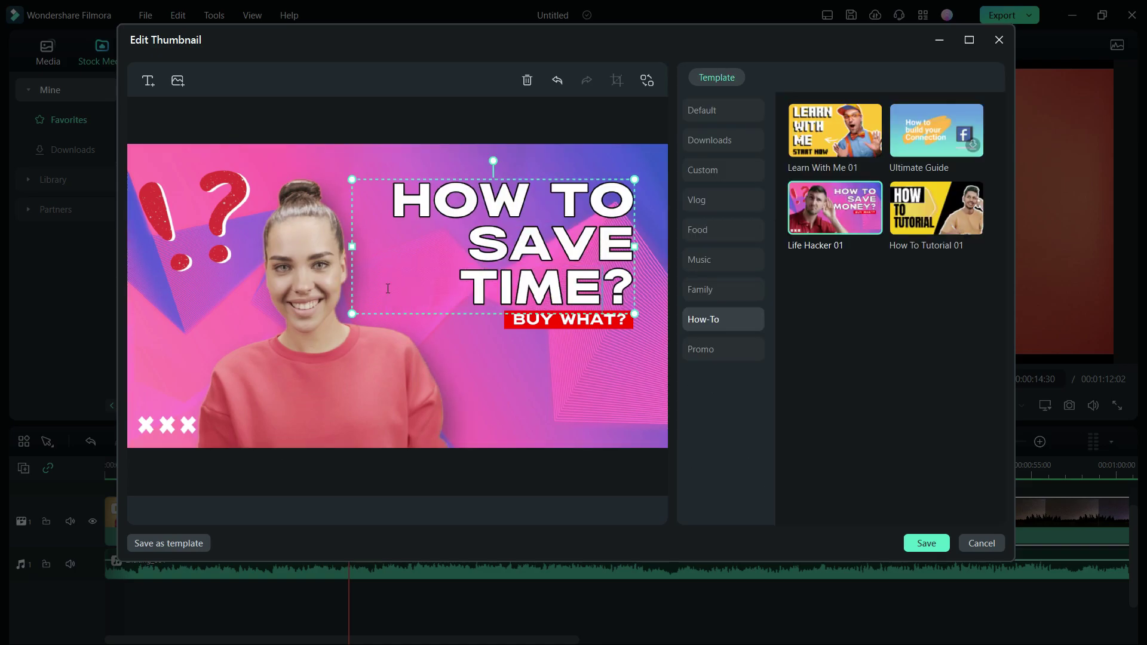
Add a new title reading NEW VIDEO below the headline
left_click(148, 81)
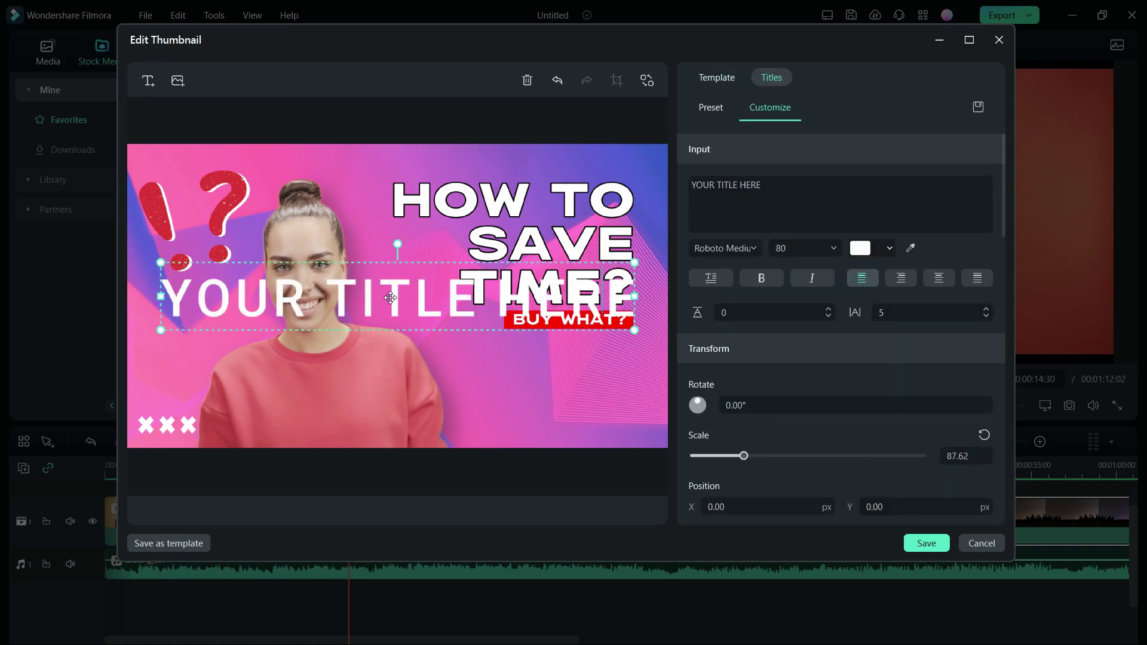
double_click(461, 381)
left_click_drag(461, 307, 599, 392)
type("NEW VIDEO")
Set the NEW VIDEO title to Roboto Thin in purple
left_click(751, 248)
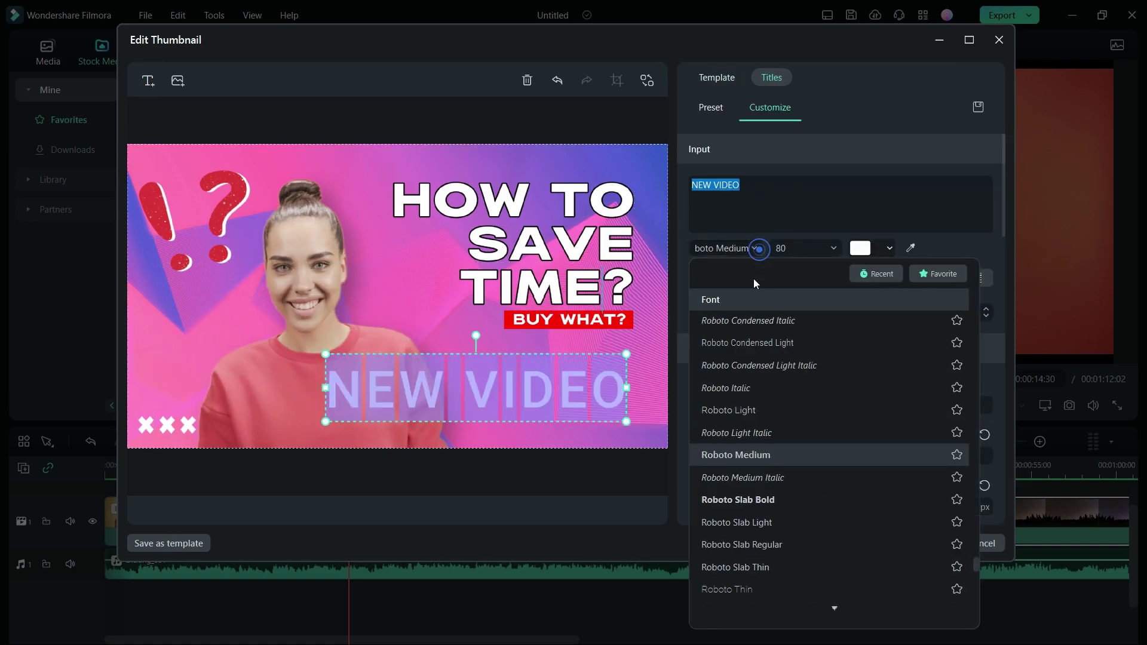
left_click(734, 590)
left_click(861, 248)
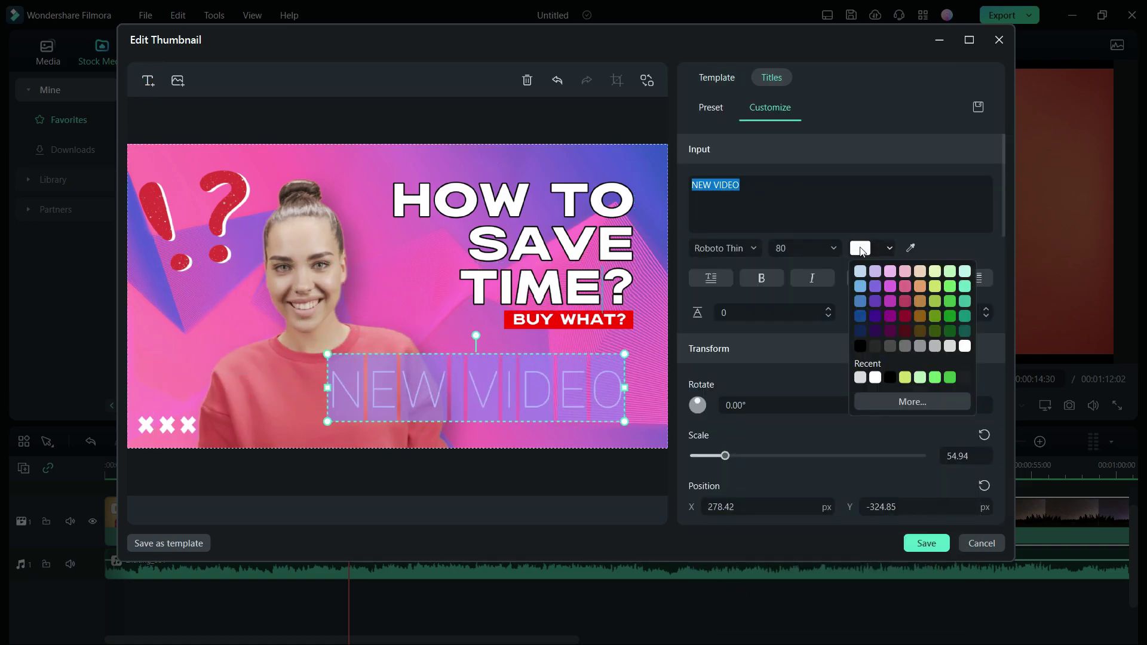
left_click(861, 286)
Give the NEW VIDEO title a yellow shadow and a black background
scroll(866, 307, "down", 1)
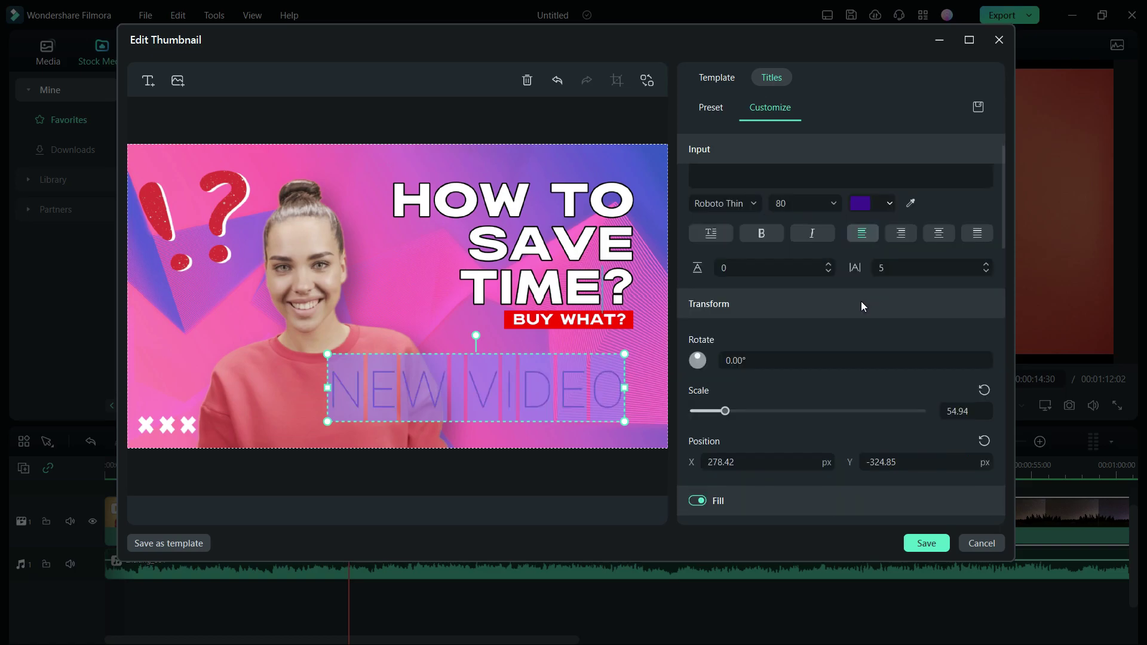
scroll(862, 306, "down", 5)
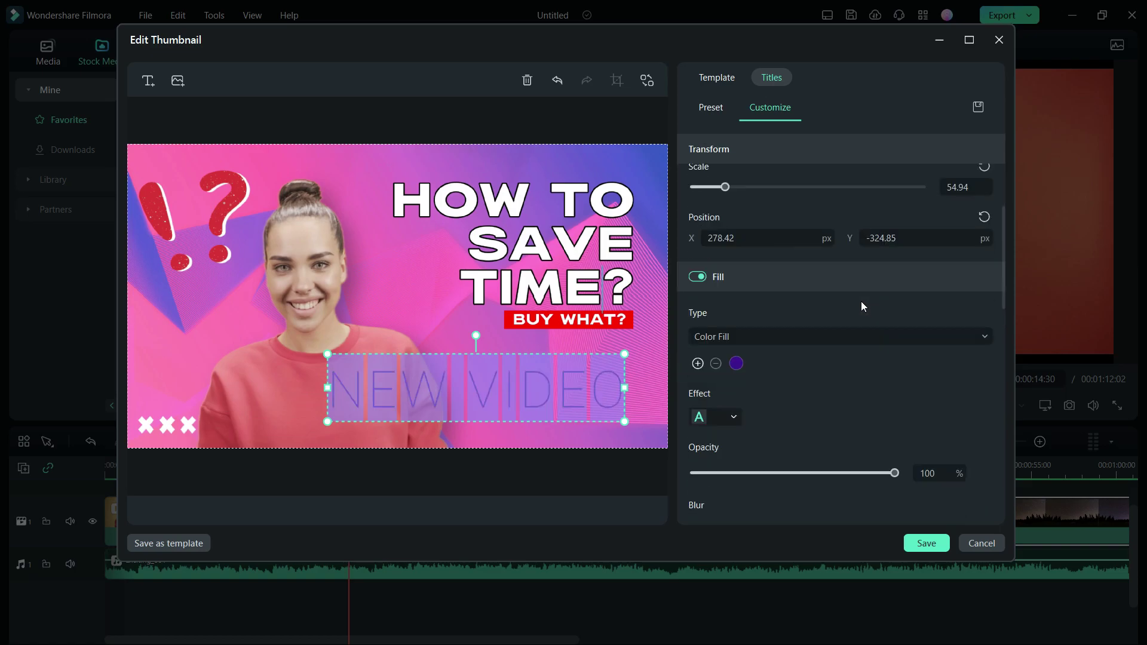
scroll(862, 306, "down", 7)
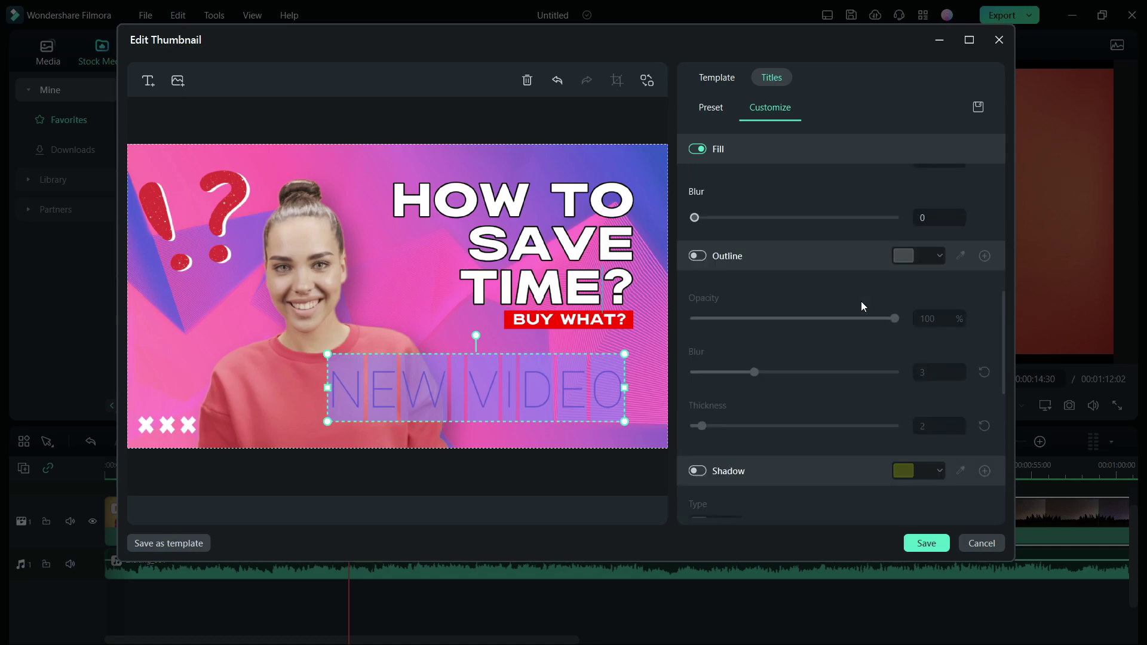
scroll(862, 306, "down", 3)
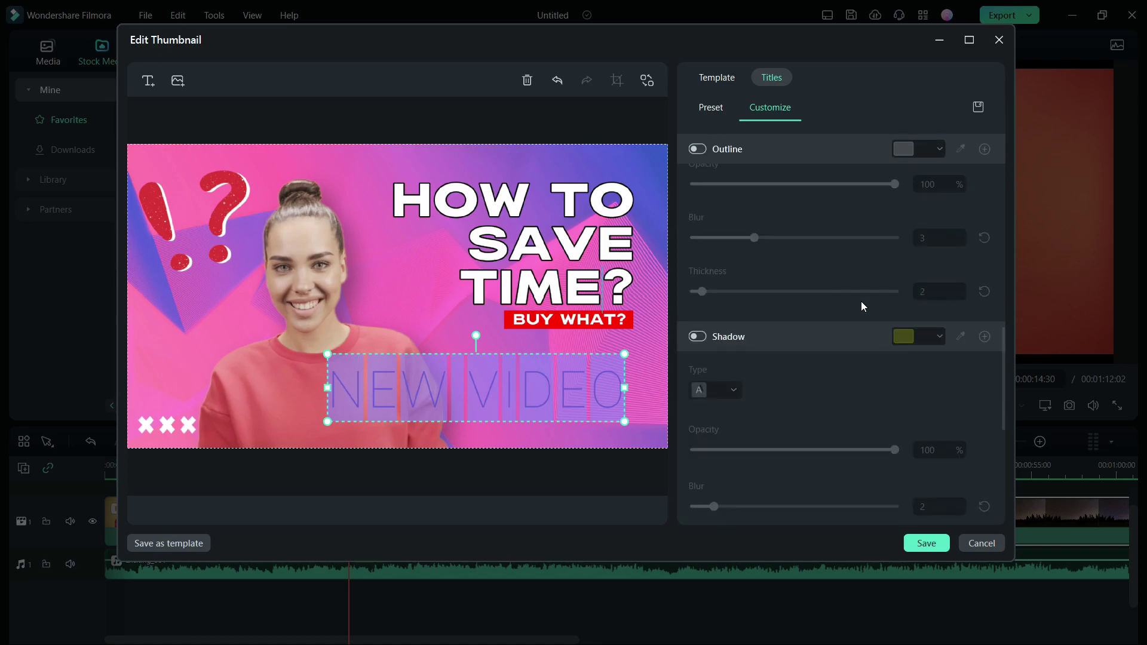
left_click(697, 337)
scroll(706, 338, "down", 6)
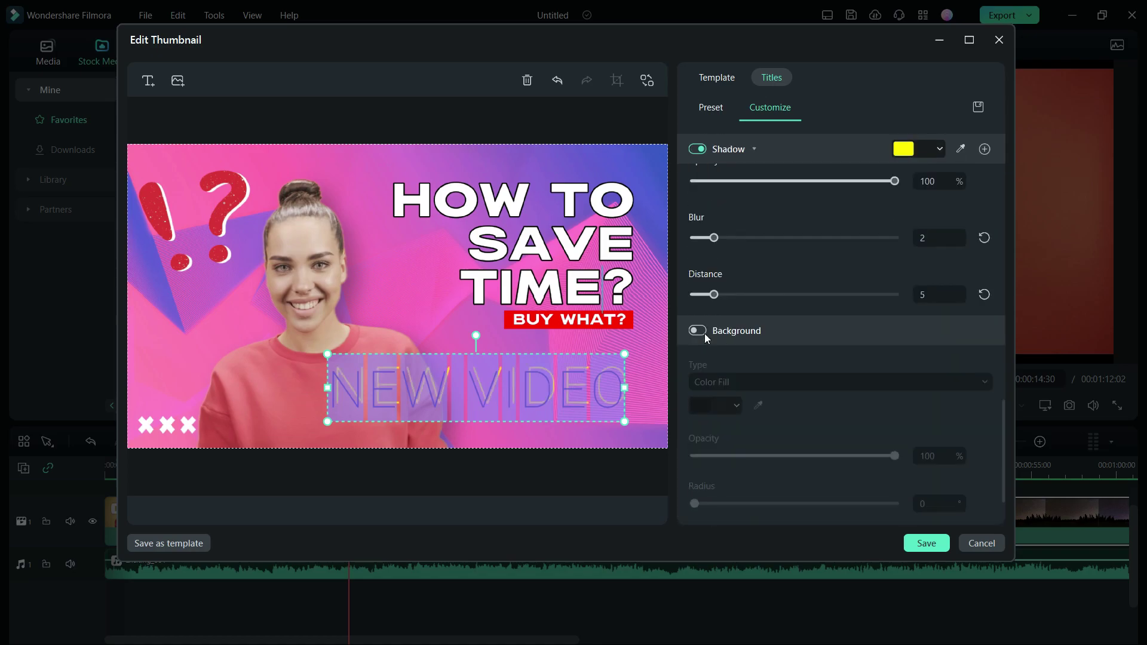
left_click(697, 330)
left_click(300, 132)
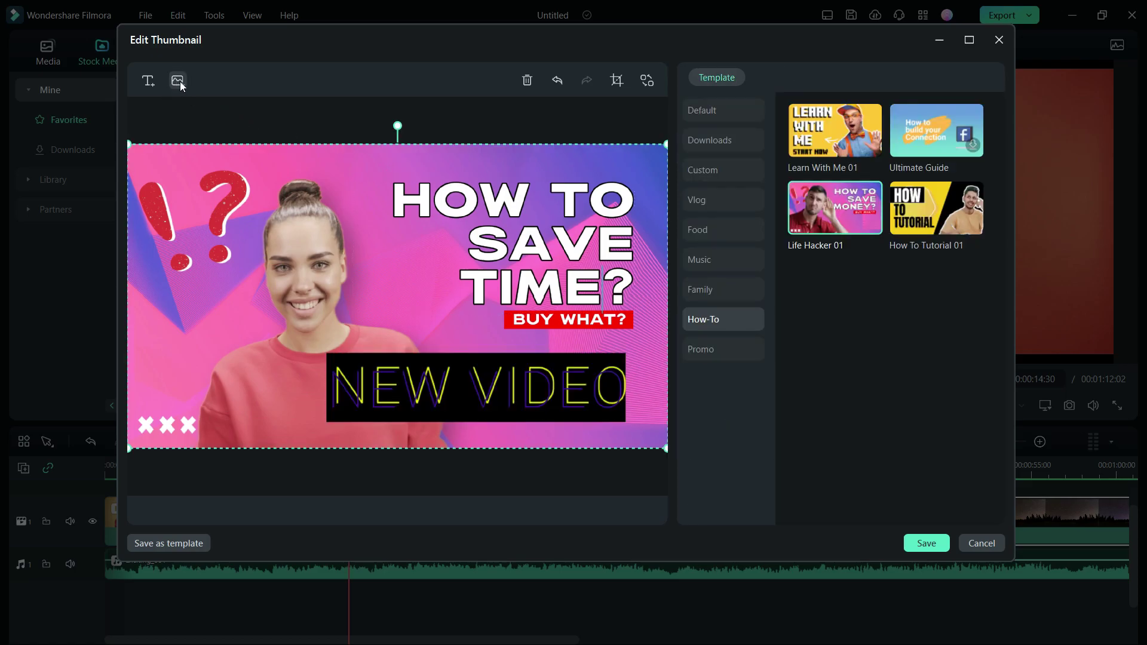
Replace the portrait with the woman in a white T-shirt and move her left
left_click(649, 80)
left_click(850, 489)
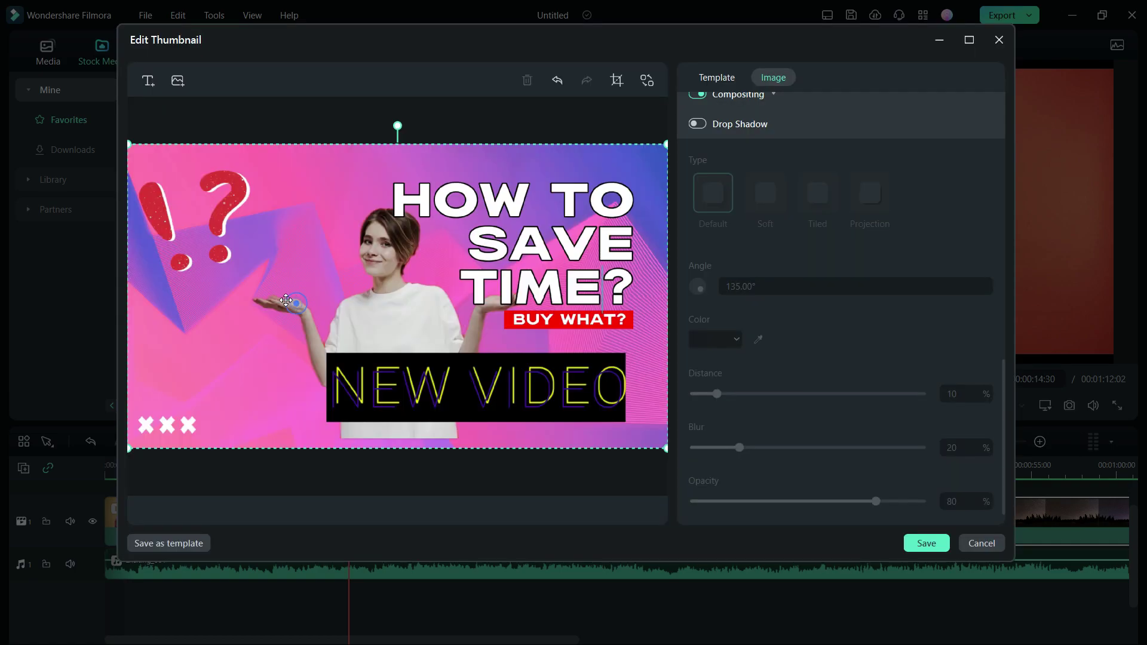
left_click_drag(272, 293, 161, 319)
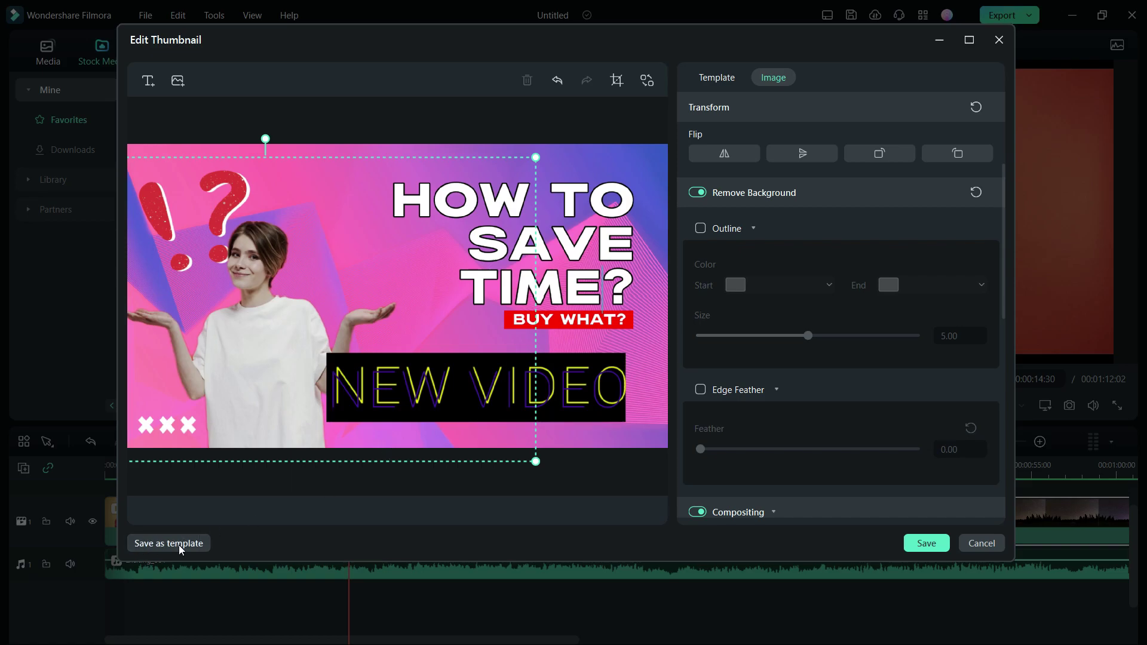
Save the design as a template and apply it from Template > Custom
left_click(181, 545)
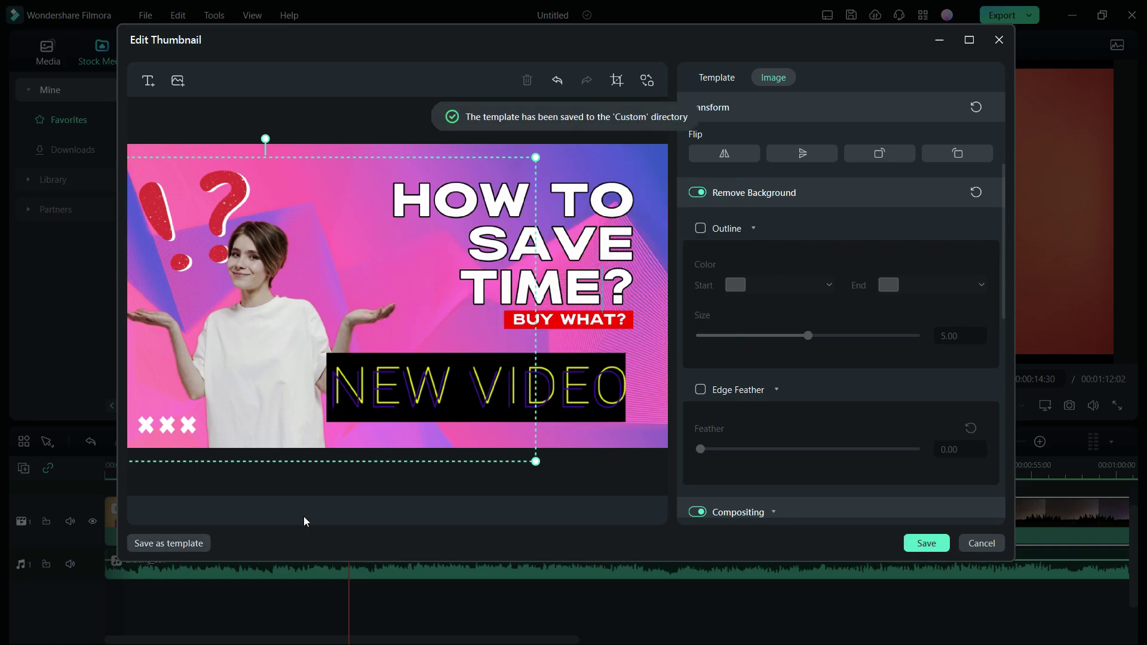
left_click(726, 83)
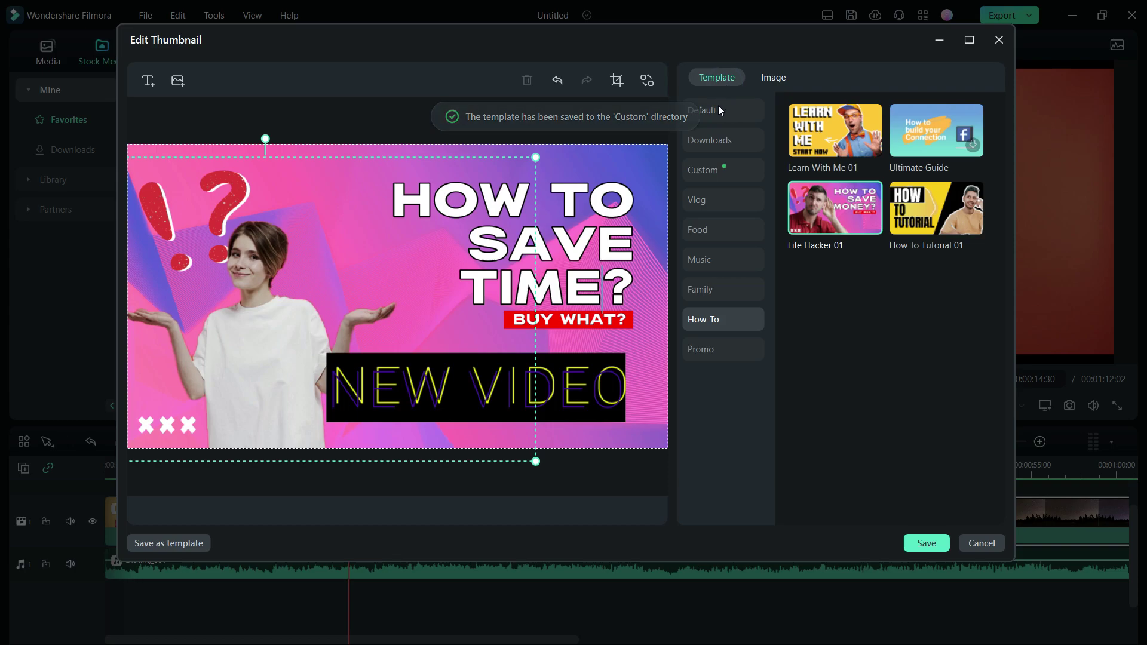
left_click(717, 171)
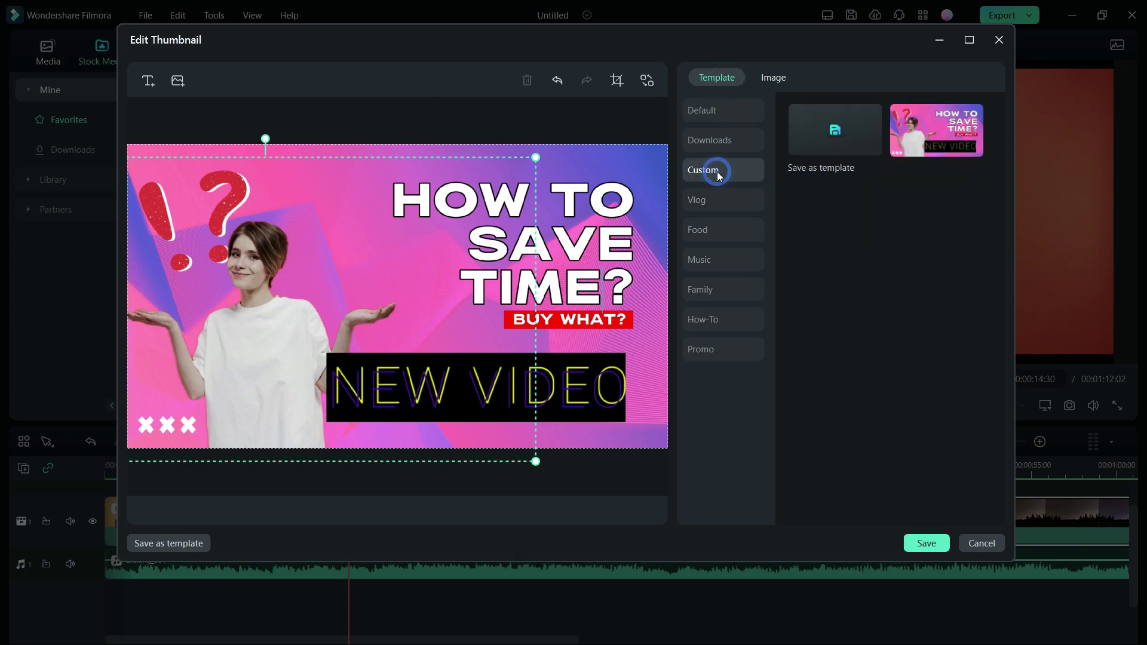
left_click(934, 122)
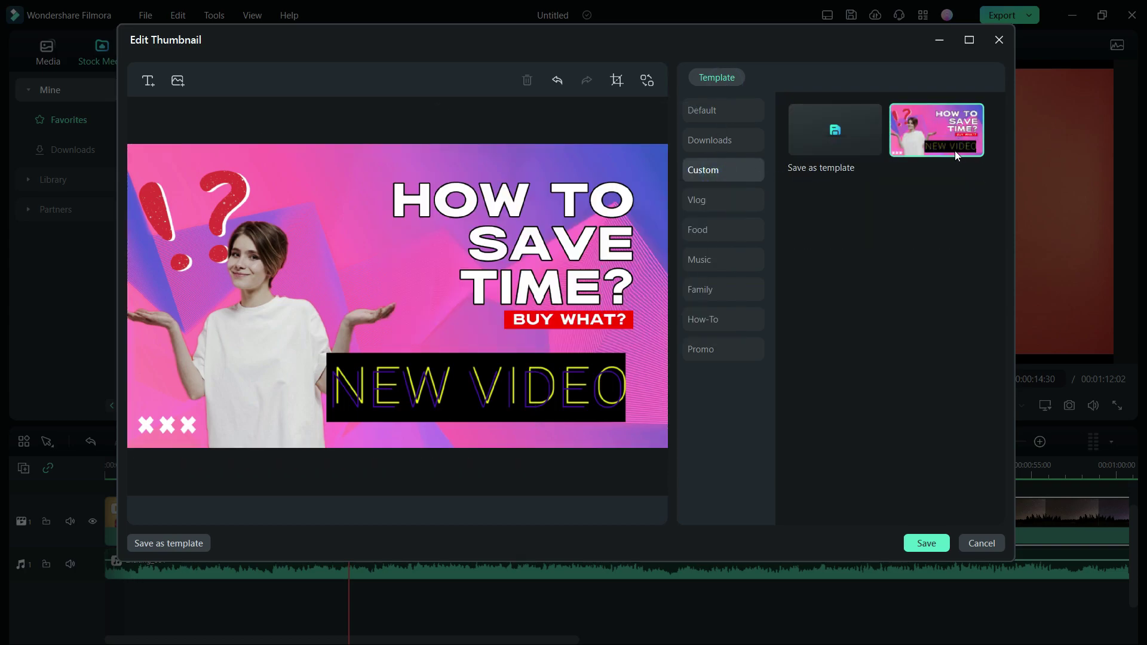